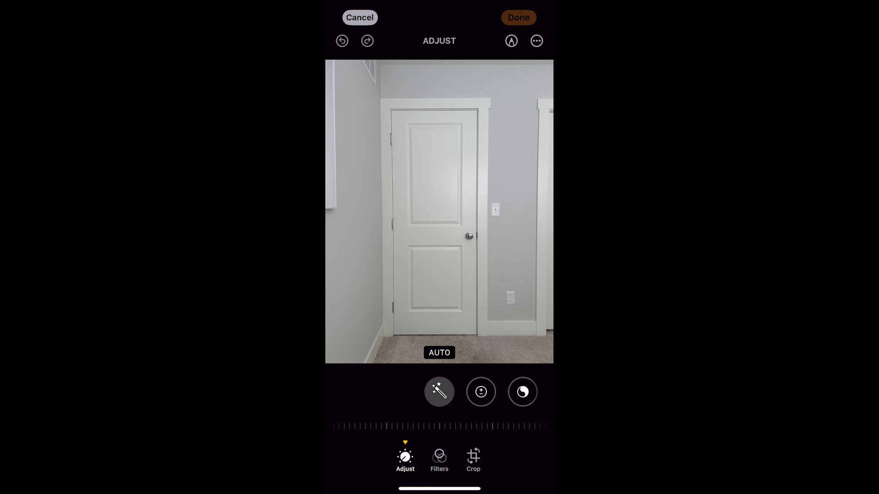
Step: Crop the photo down to the door and correct its vertical perspective
left_click(473, 457)
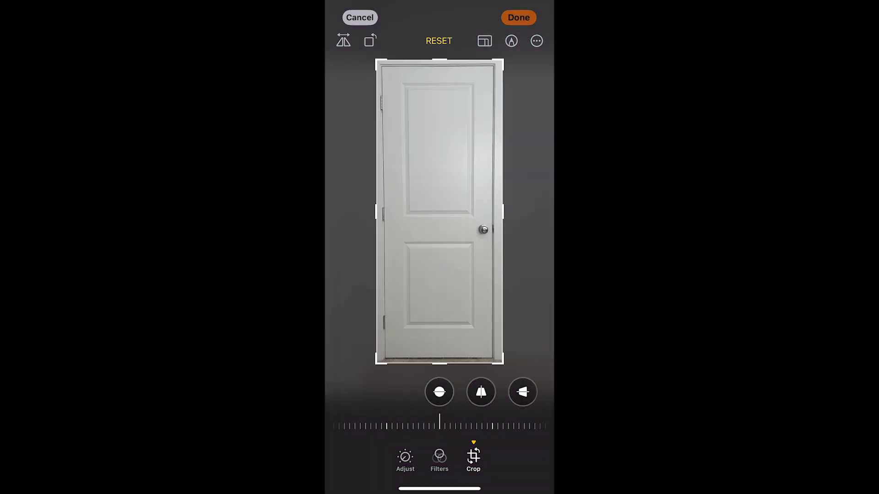
left_click(482, 392)
left_click_drag(440, 427, 431, 426)
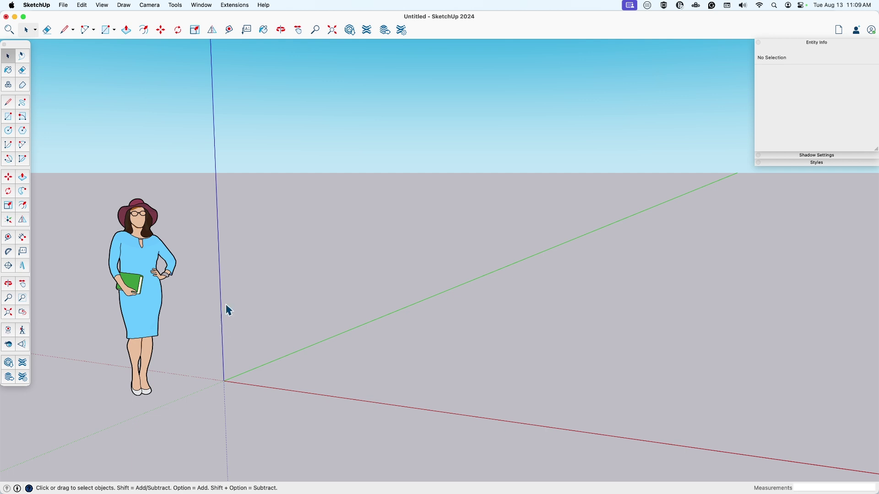
Step: Switch to SketchUp and draw an upright 29.5 by 80 inch rectangle from the origin along the red axis
middle_click_drag(268, 403, 280, 411, "shift")
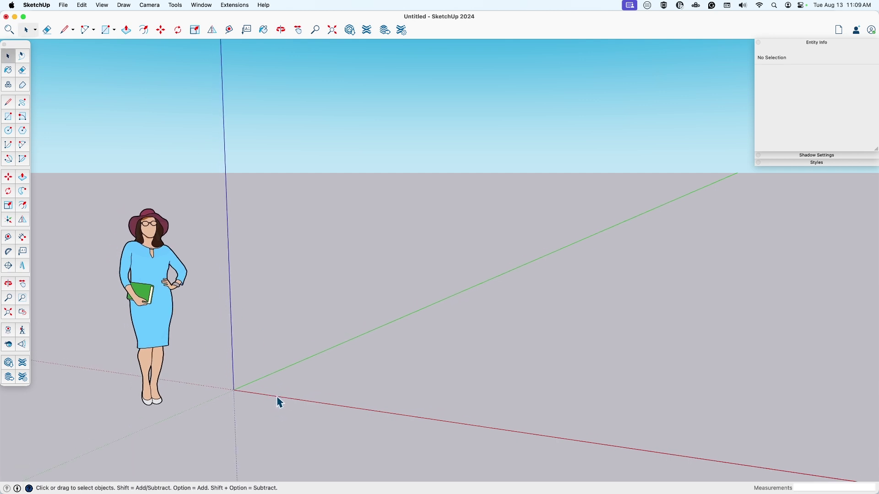
key("r")
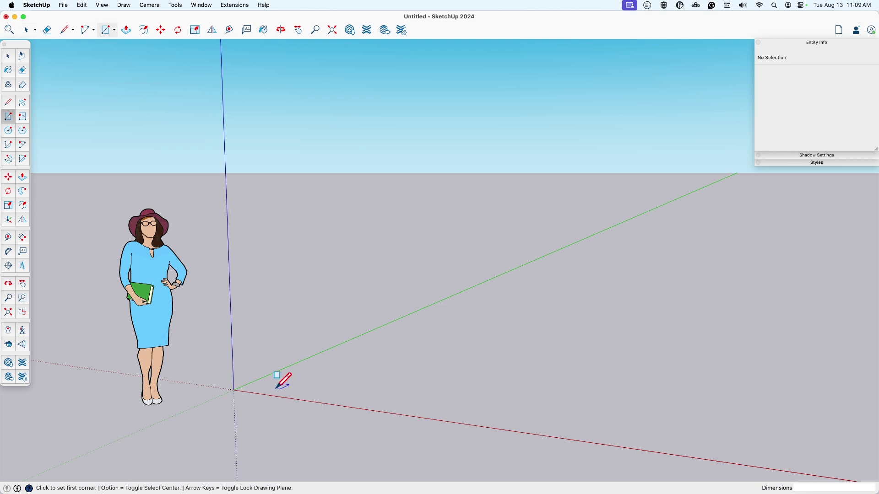
left_click(234, 390)
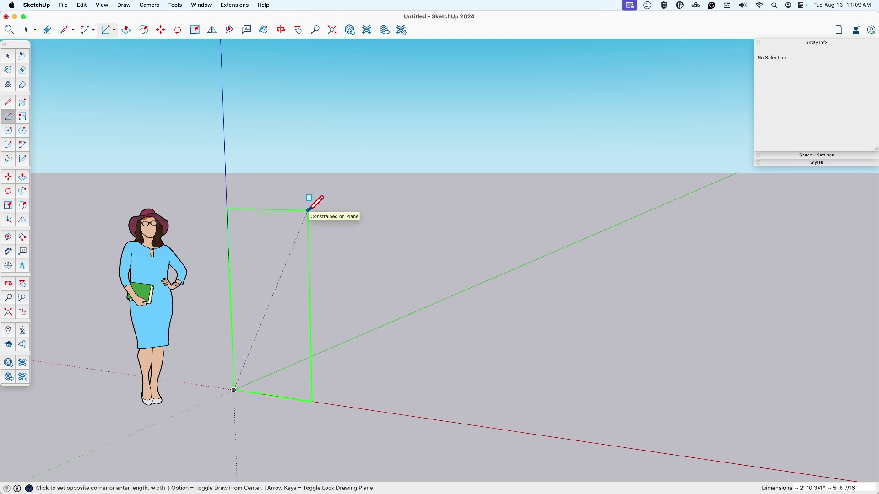
type("29.5,80")
key("Return")
key("space")
Step: Copy the rectangle's face about 4' along the red axis
middle_click_drag(311, 217, 339, 240)
scroll(335, 277, "up", 2)
left_click(323, 246)
key("m")
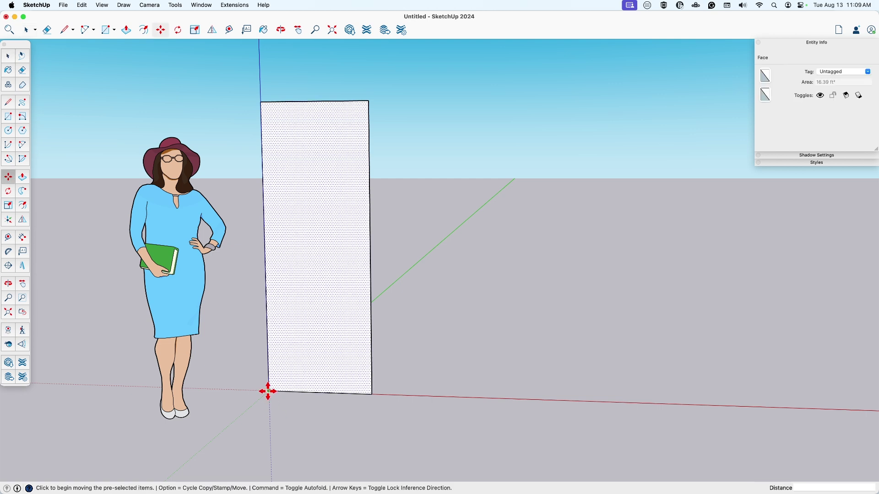
key("alt")
left_click(269, 391)
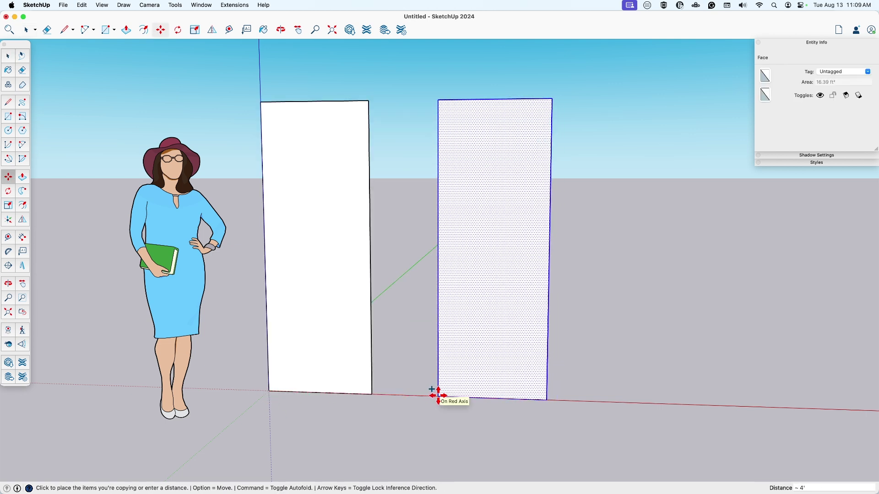
left_click(438, 395)
key("space")
Step: Import the door photo from Downloads as a texture and fit it corner to corner on the original rectangle
left_click(320, 306)
left_click(64, 6)
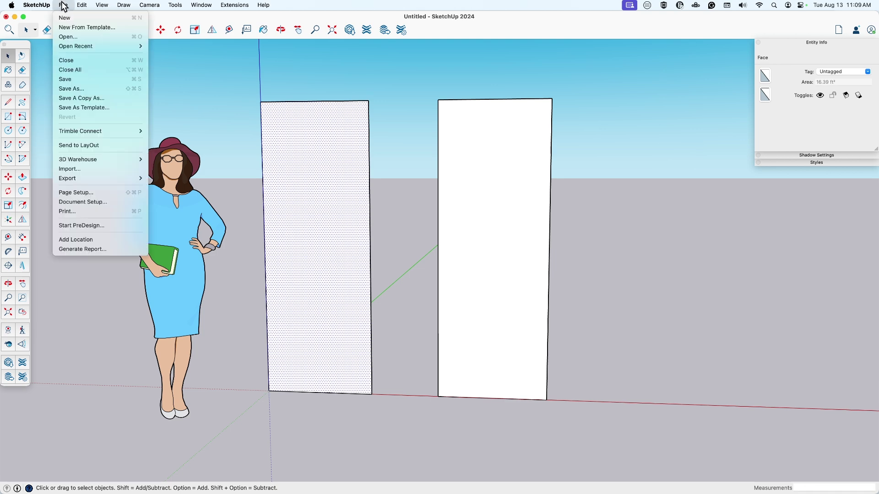
left_click(97, 170)
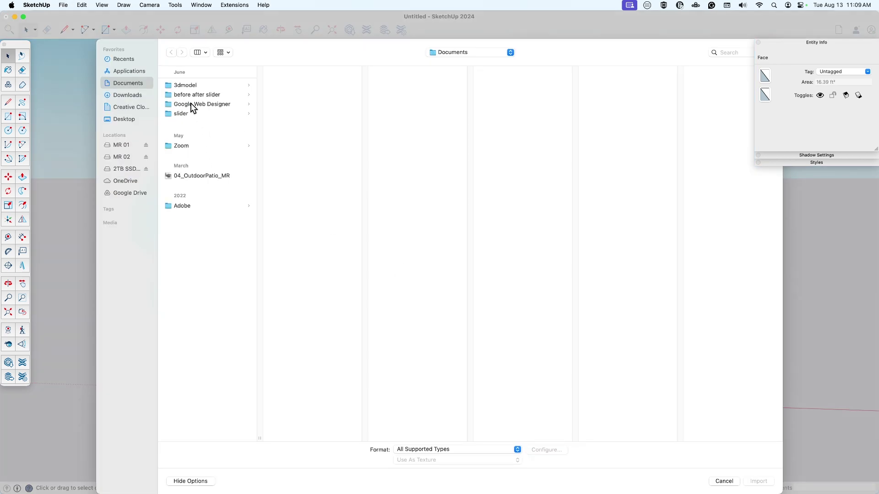
left_click(128, 97)
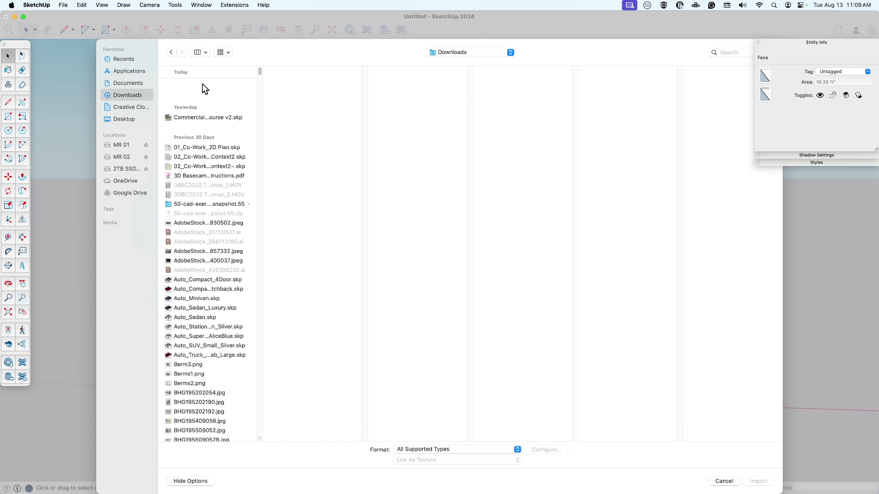
left_click(206, 87)
left_click(770, 485)
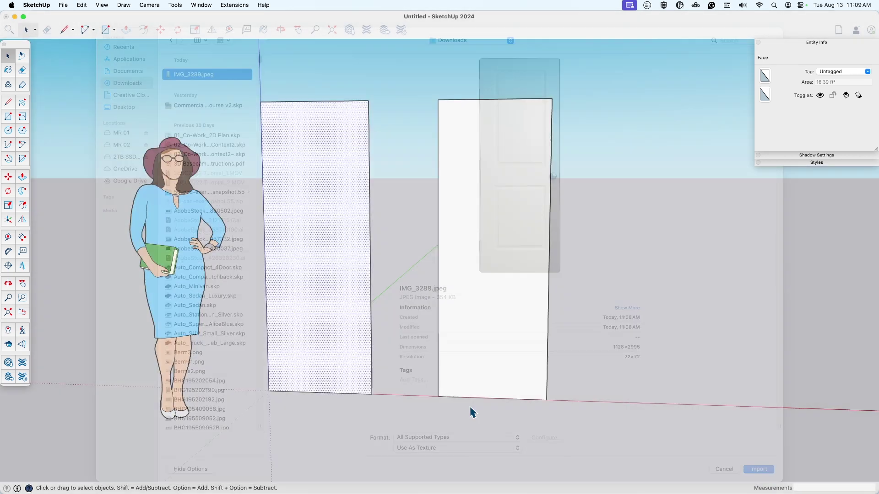
left_click(268, 391)
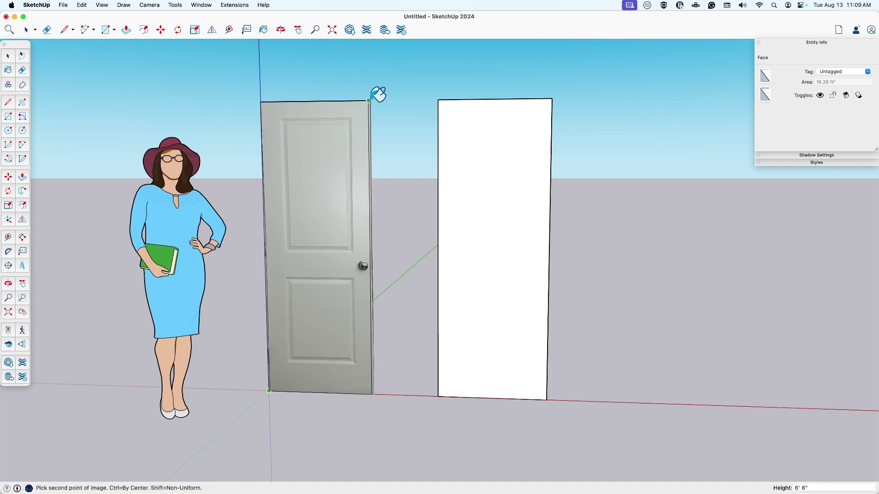
left_click(368, 100)
Step: Open the door face's texture for position editing
right_click(326, 156)
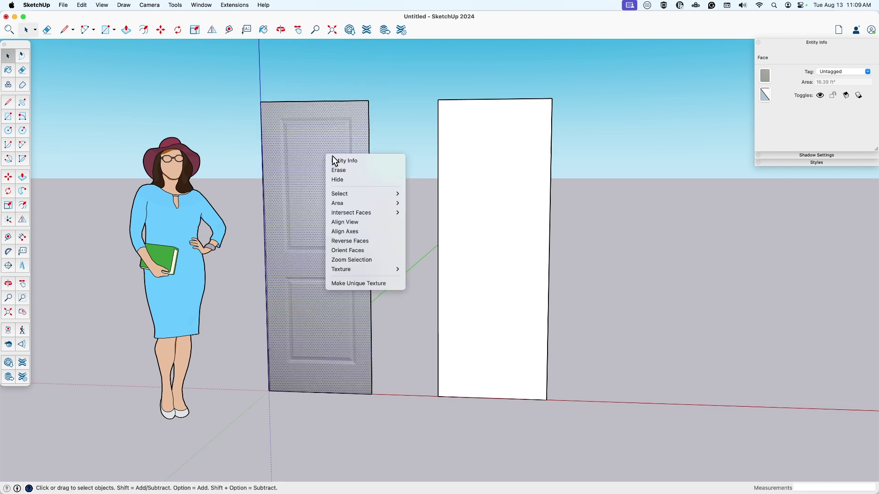
mouse_move(364, 268)
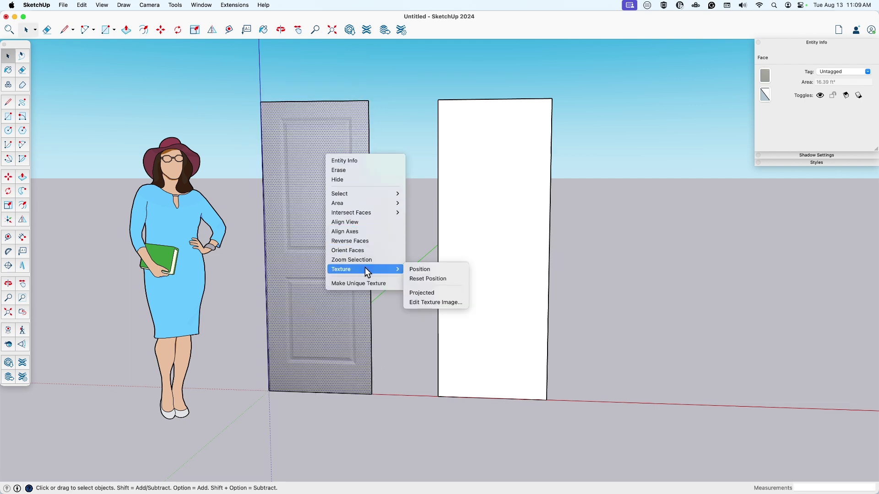
left_click(435, 268)
scroll(325, 190, "up", 5)
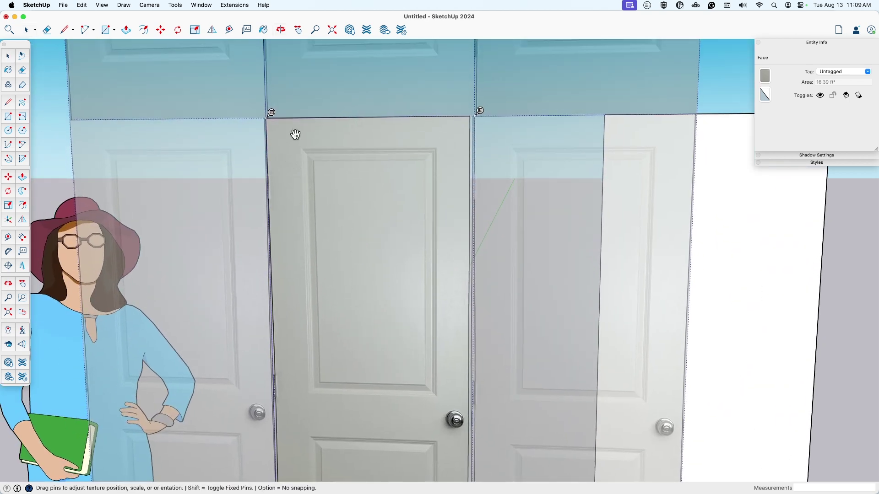
Step: Turn on fixed pins for the door texture
scroll(275, 119, "up", 2)
right_click(271, 114)
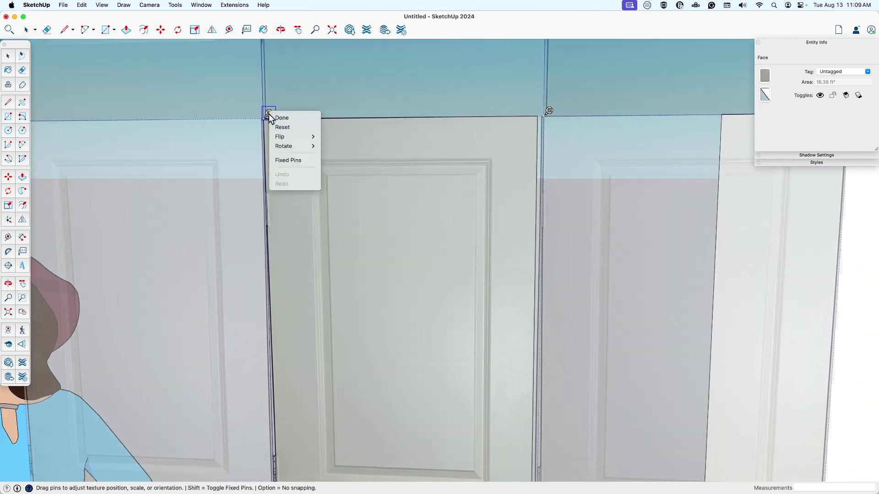
left_click(298, 165)
scroll(511, 157, "down", 4)
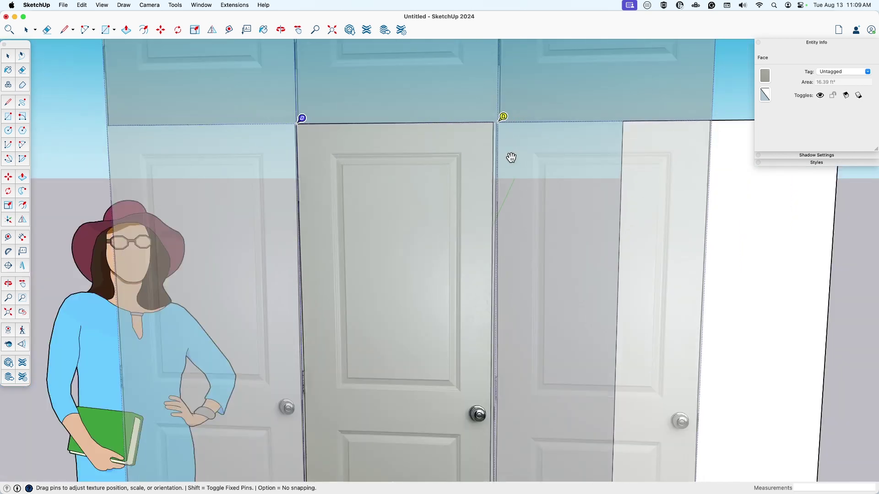
middle_click_drag(511, 157, 411, 208)
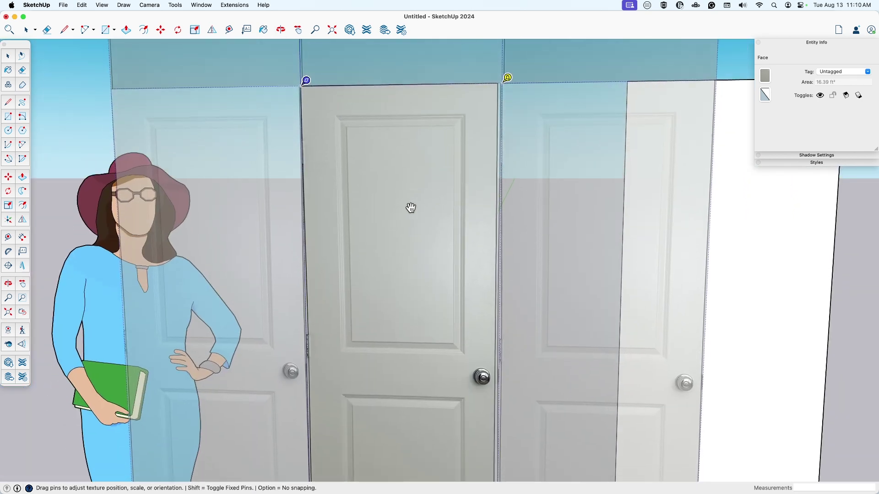
Step: Turn off fixed pins and align the texture's pins with the face corners so the door image fills the face
scroll(297, 70, "up", 4)
right_click(298, 79)
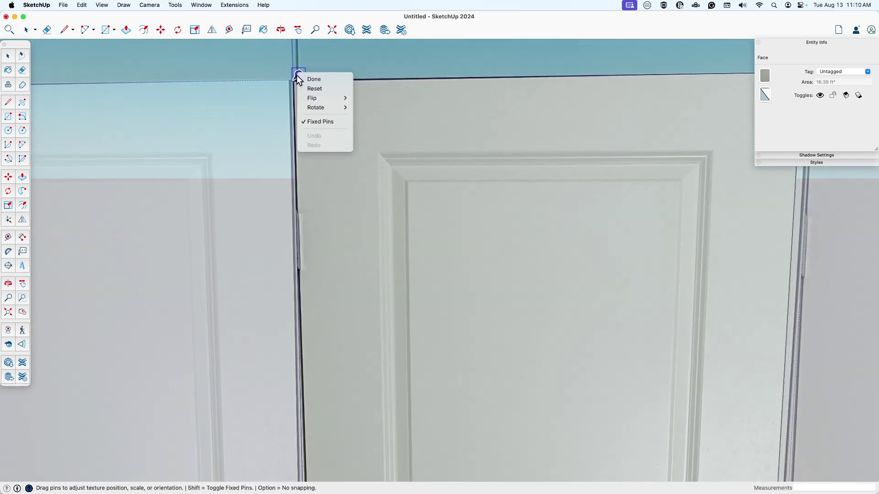
left_click(329, 122)
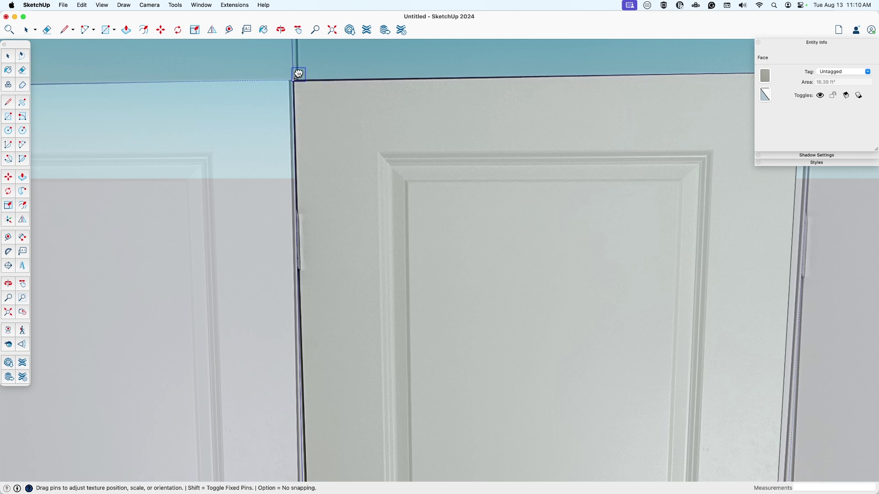
scroll(293, 74, "up", 5)
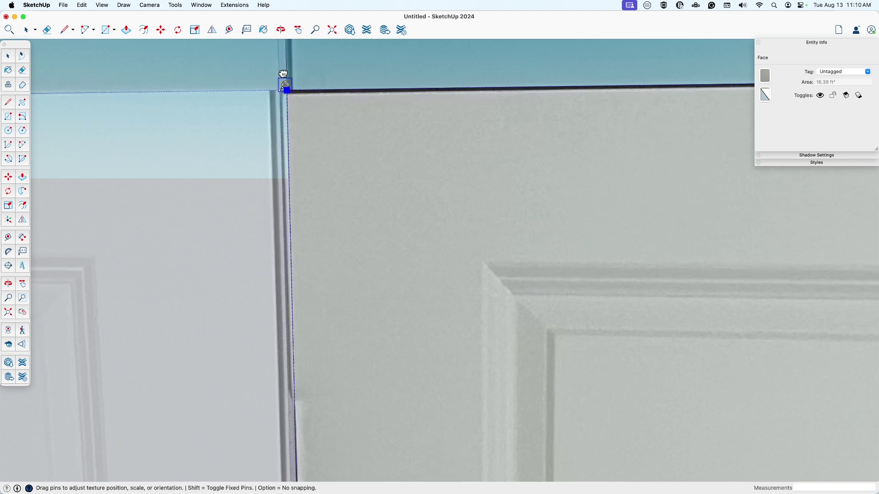
scroll(285, 78, "up", 4)
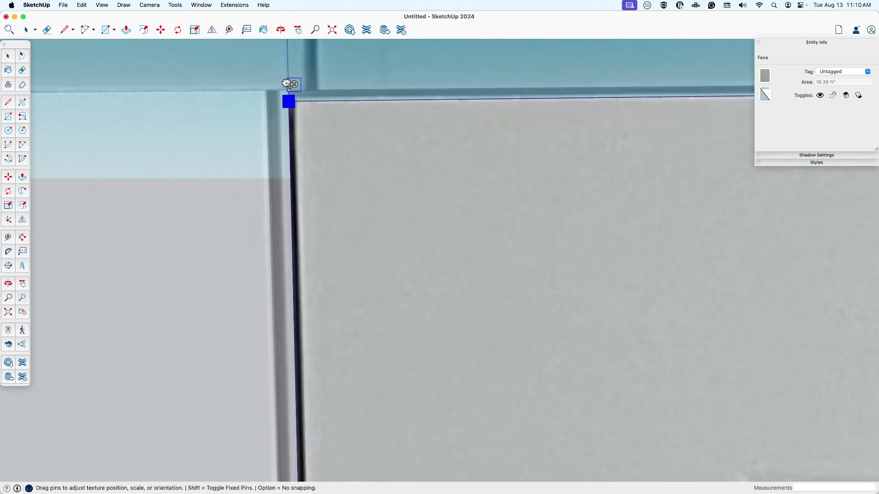
left_click_drag(291, 94, 440, 260)
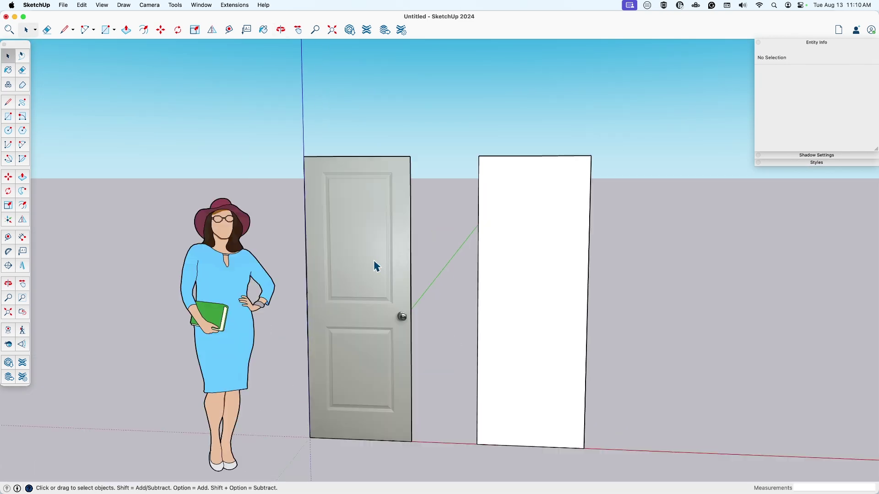
Step: Push/Pull the textured door face to a thickness of 1 1/2"
key("p")
left_click(383, 263)
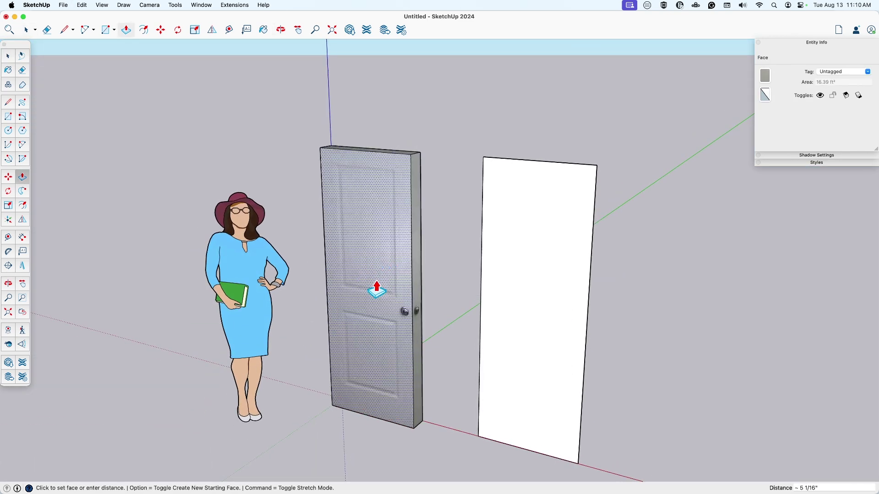
key("Return")
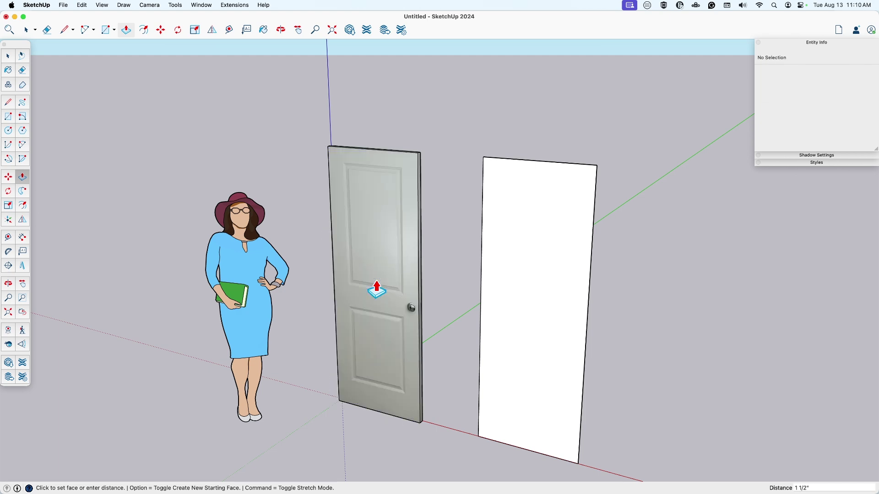
key("space")
Step: Flip the texture on the door's back face left/right so the knob matches the front
scroll(382, 279, "up", 3)
middle_click_drag(414, 277, 374, 278)
left_click_drag(374, 277, 219, 297)
key("space")
left_click(404, 285)
right_click(405, 285)
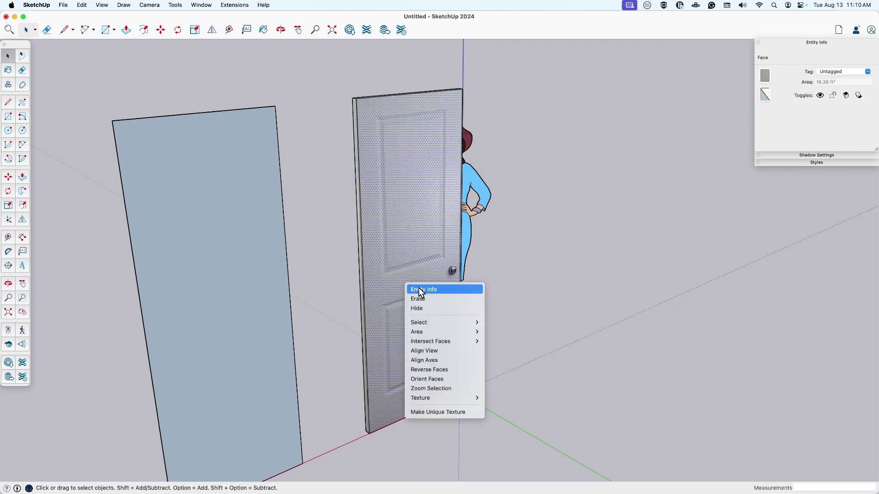
mouse_move(452, 400)
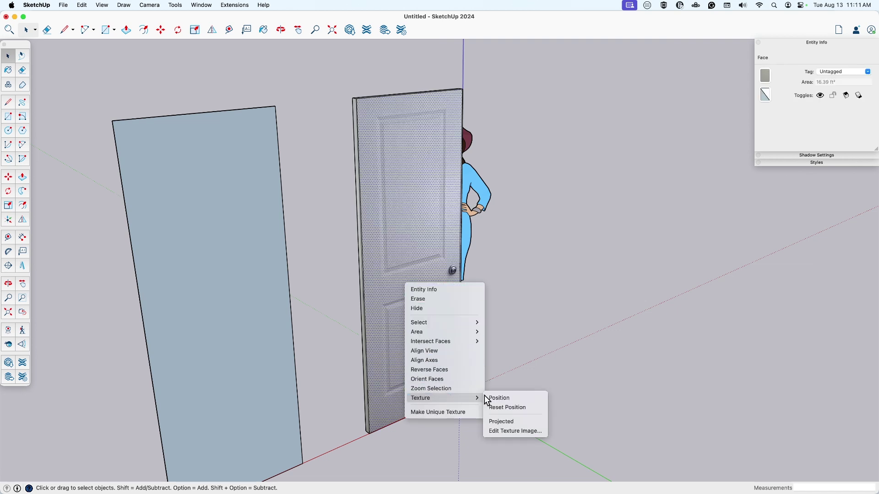
left_click(522, 397)
right_click(422, 285)
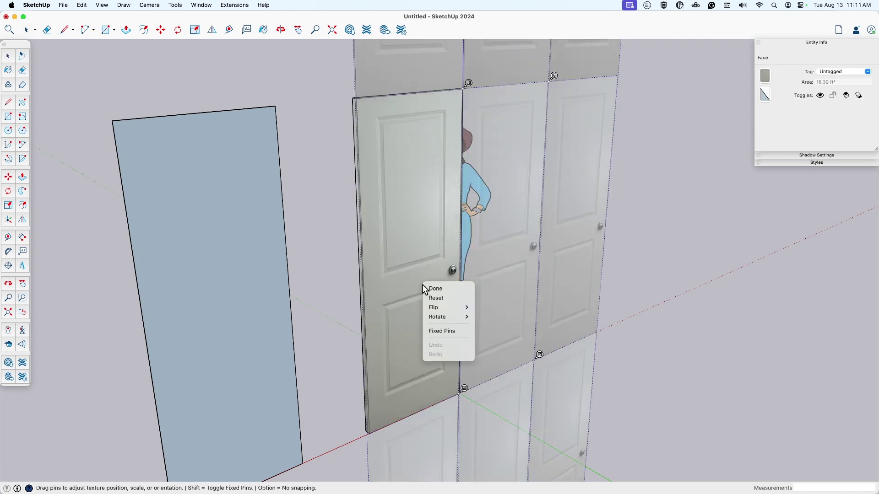
mouse_move(441, 308)
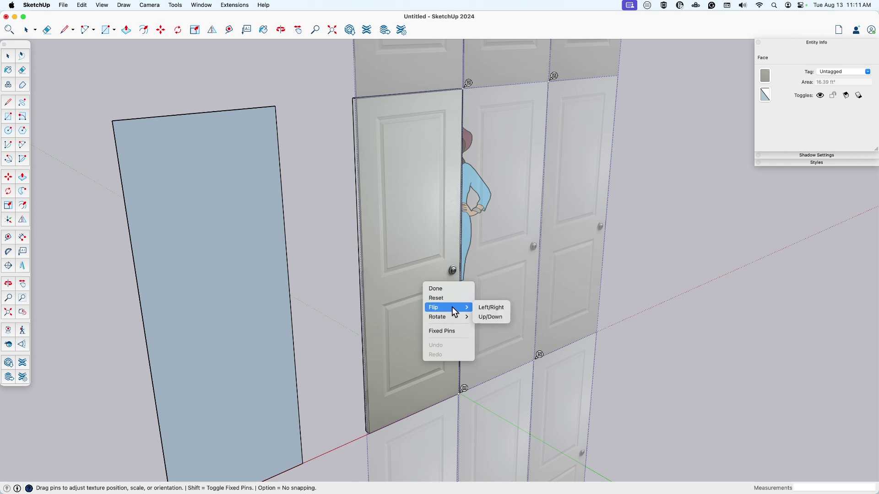
left_click(495, 305)
left_click(602, 329)
Step: Make all of the textured door's geometry a group and select that group
middle_click_drag(365, 308, 715, 286)
middle_click_drag(563, 274, 645, 305)
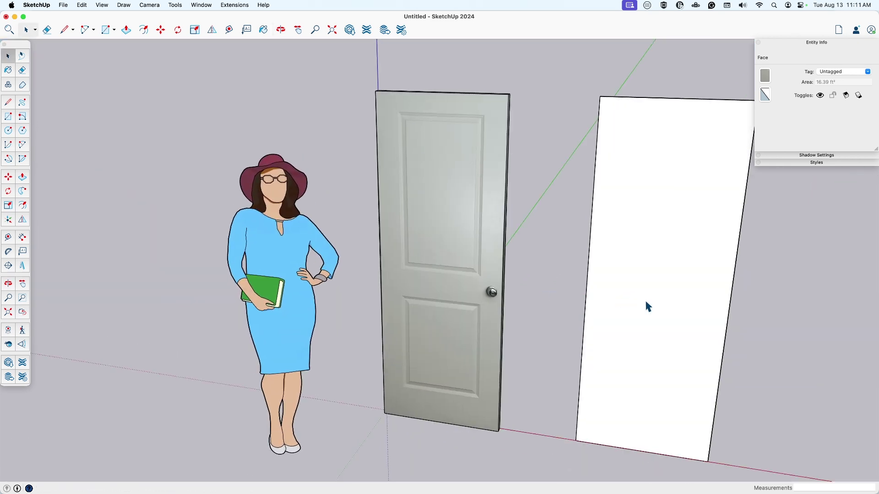
scroll(407, 278, "down", 3)
triple_click(422, 232)
right_click(434, 225)
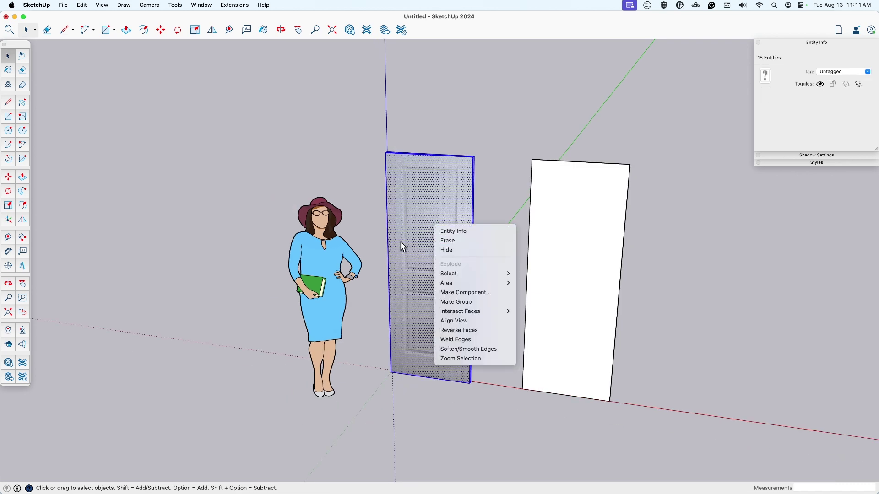
left_click(470, 302)
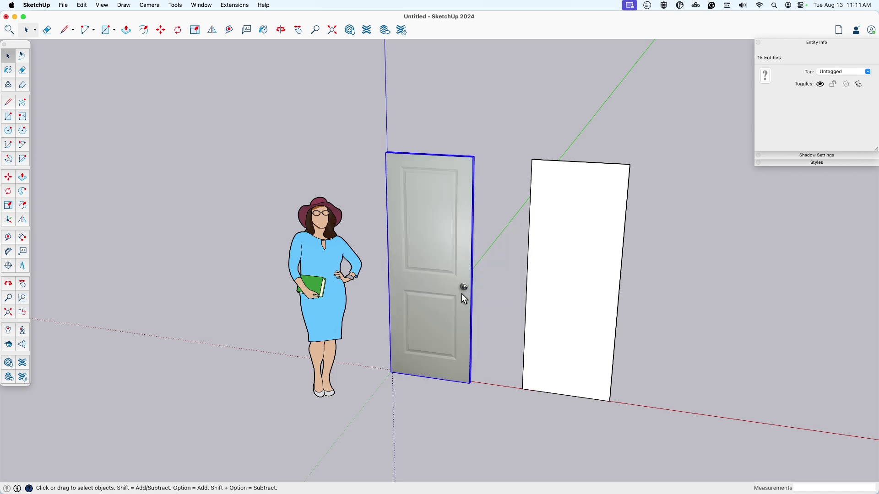
left_click(489, 315)
middle_click_drag(488, 315, 484, 313)
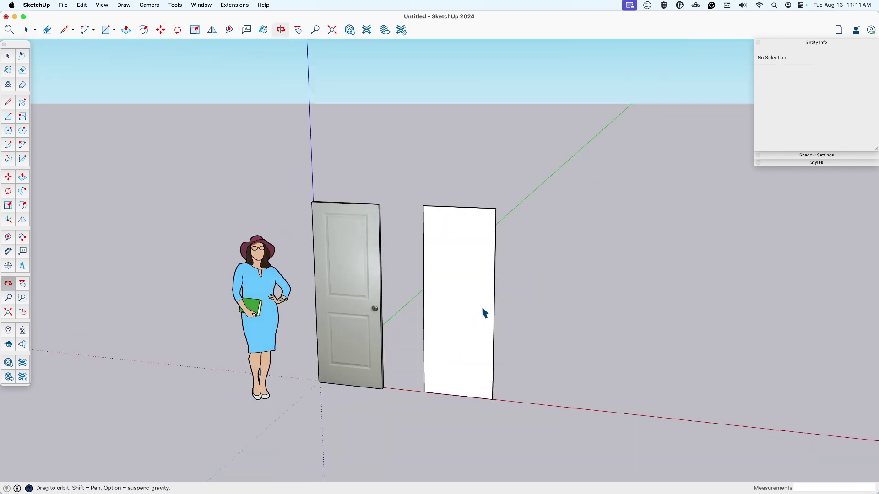
left_click(380, 315)
middle_click_drag(389, 325, 397, 310)
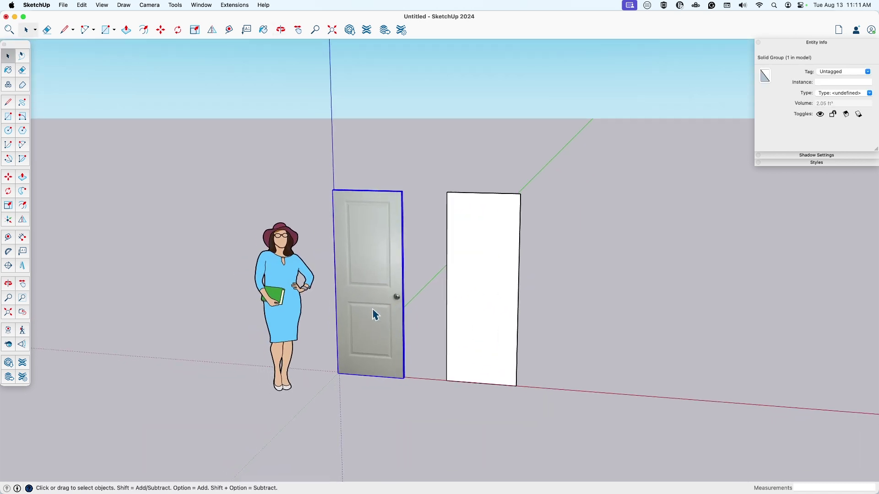
Step: Push/Pull the blank door face to a thickness of 1.5"
left_click(484, 297)
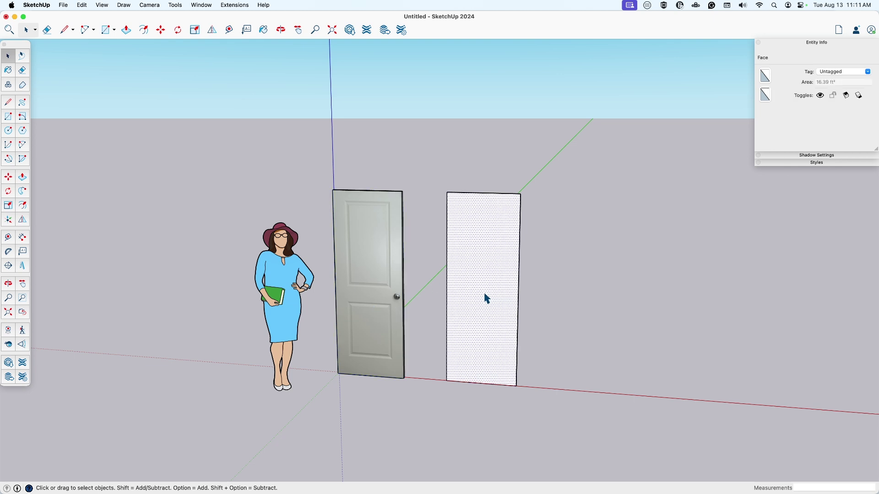
middle_click_drag(492, 285, 412, 296)
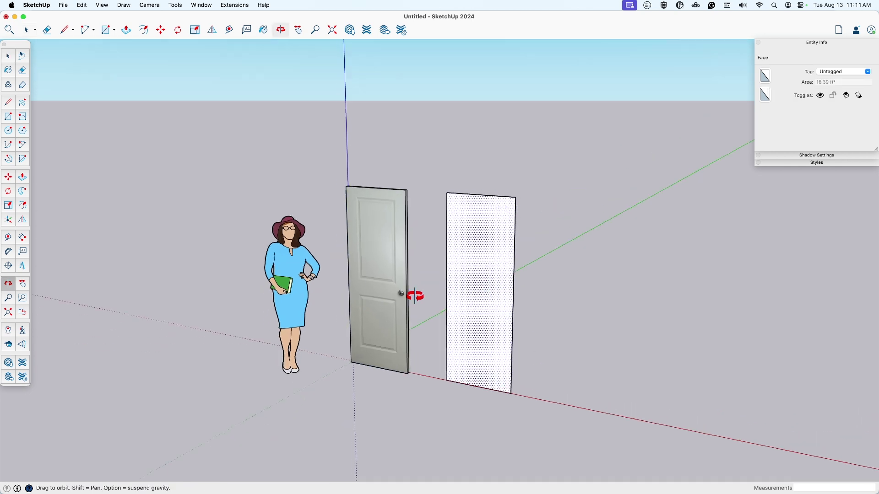
scroll(472, 289, "up", 3)
middle_click_drag(506, 288, 462, 303)
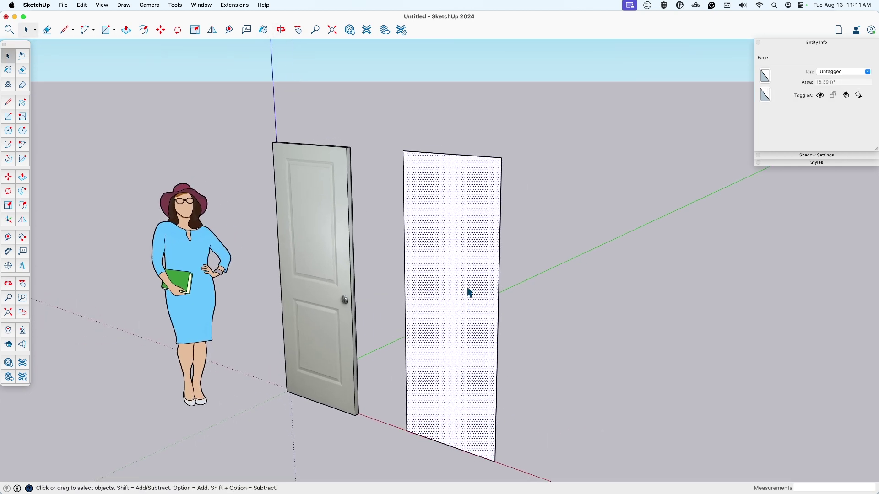
key("p")
left_click(467, 294)
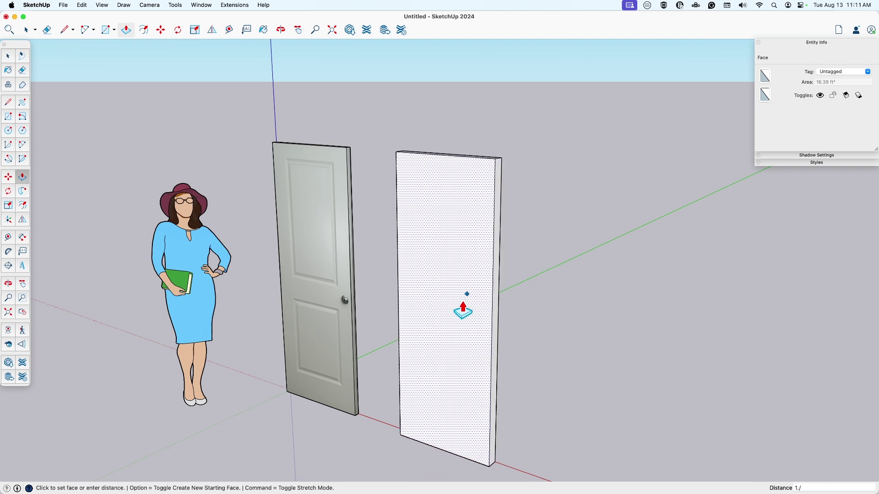
type("1.5")
key("Return")
key("space")
Step: Offset the blank door's front face outline inward by 5"
middle_click_drag(538, 339, 471, 334)
key("f")
left_click(397, 281)
key("Return")
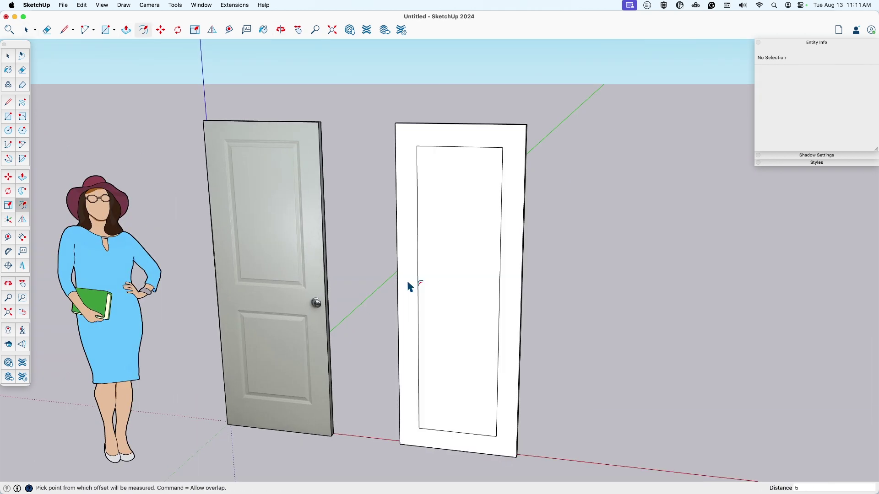
key("space")
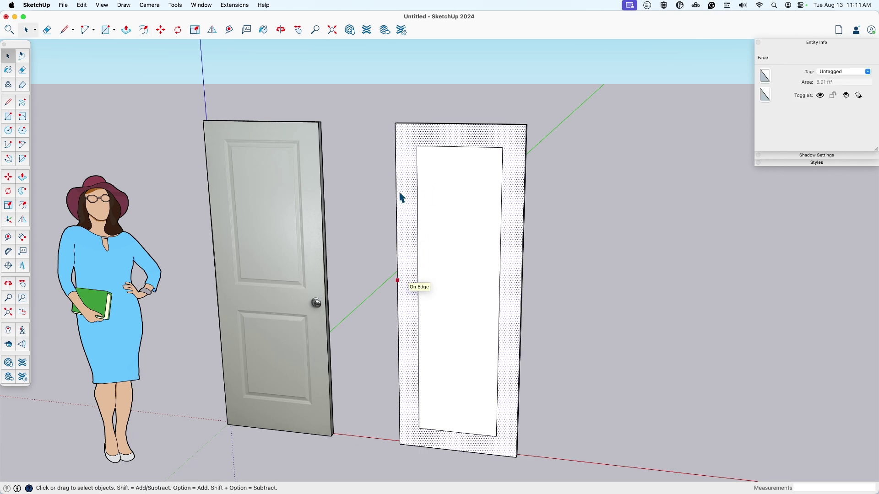
Step: Move the top edge of the offset rectangle up 1" along the blue axis
left_click(452, 148)
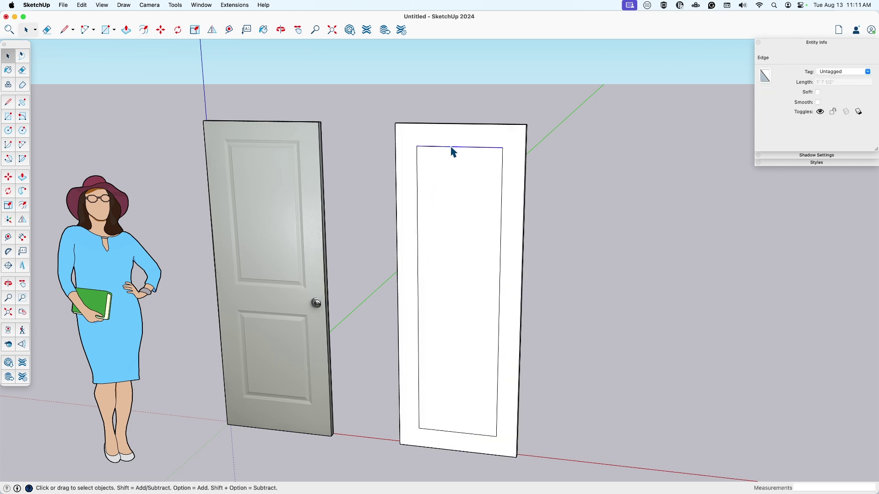
key("m")
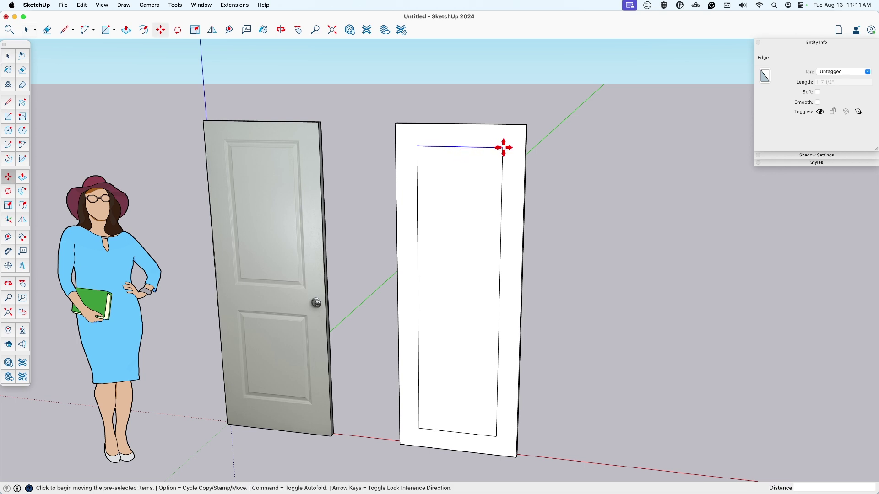
left_click(503, 147)
type("1")
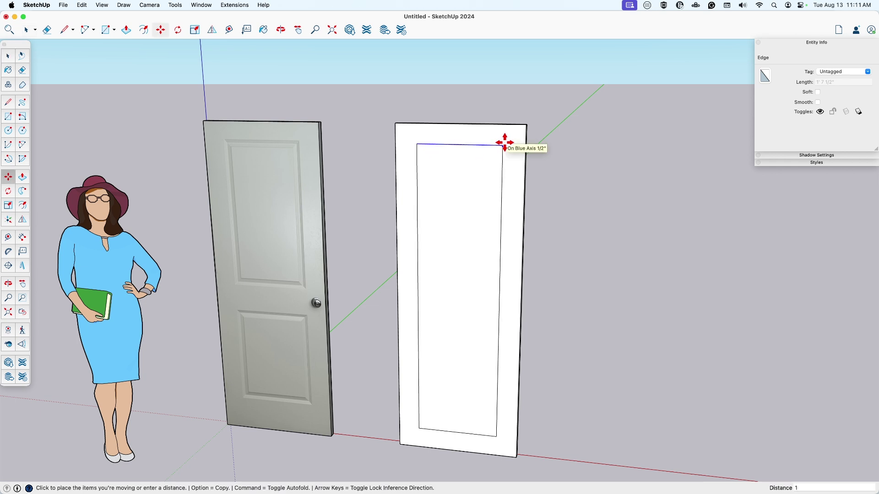
key("Return")
key("space")
Step: Move the bottom edge of the offset rectangle up to widen the door's bottom rail
scroll(493, 316, "down", 3)
middle_click_drag(487, 377, 470, 315, "shift")
scroll(471, 322, "up", 3)
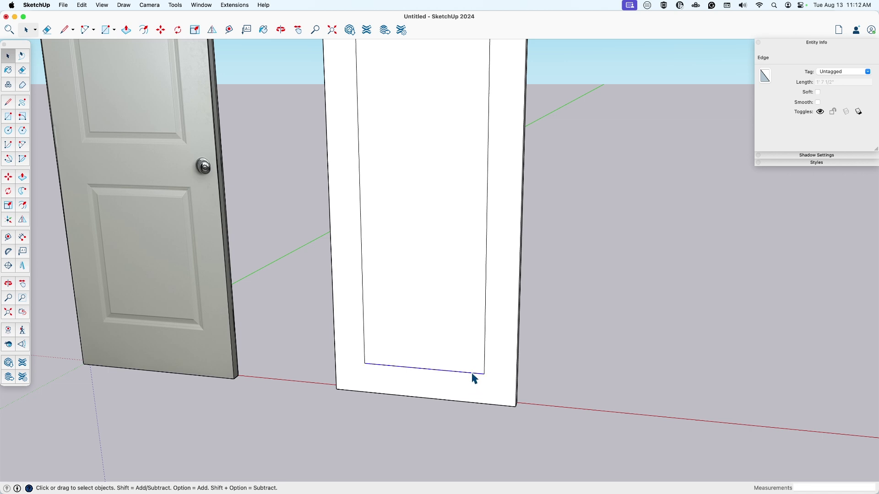
key("m")
left_click(484, 376)
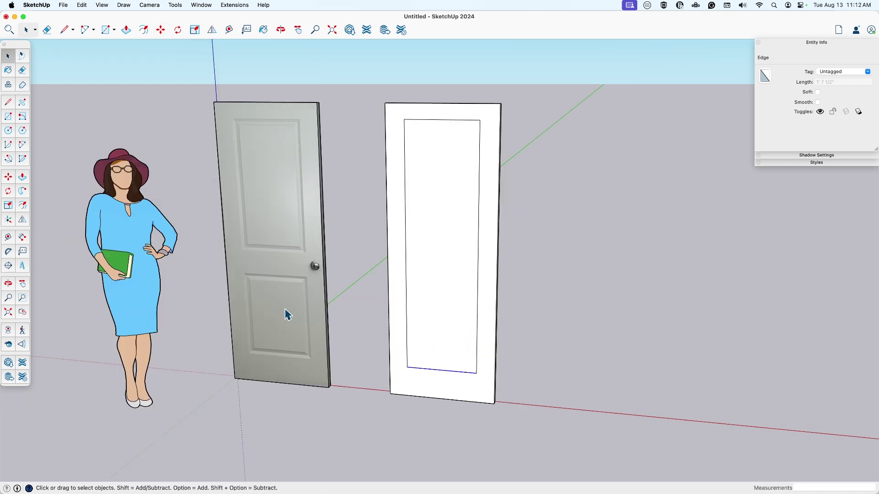
Step: Copy the rectangle's bottom edge 24" upward, then copy that new edge another 6.75" upward
key("m")
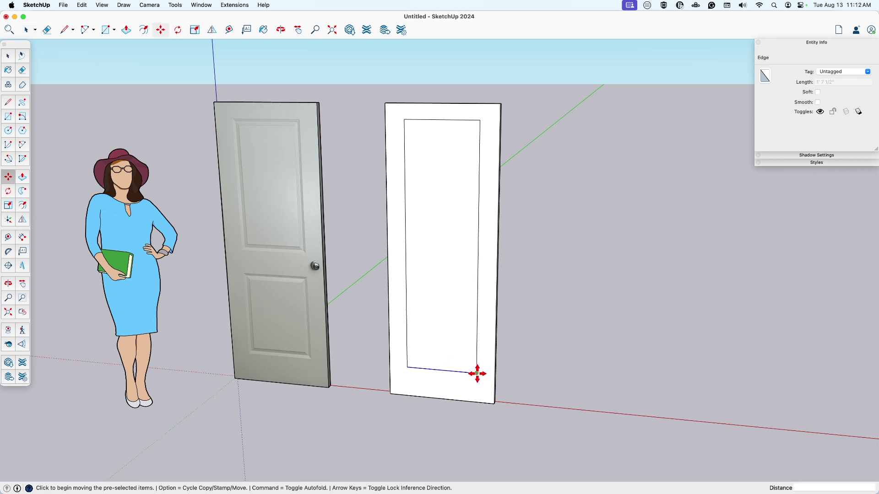
left_click(476, 374)
key("alt")
type("24")
key("Return")
left_click(478, 288)
key("alt")
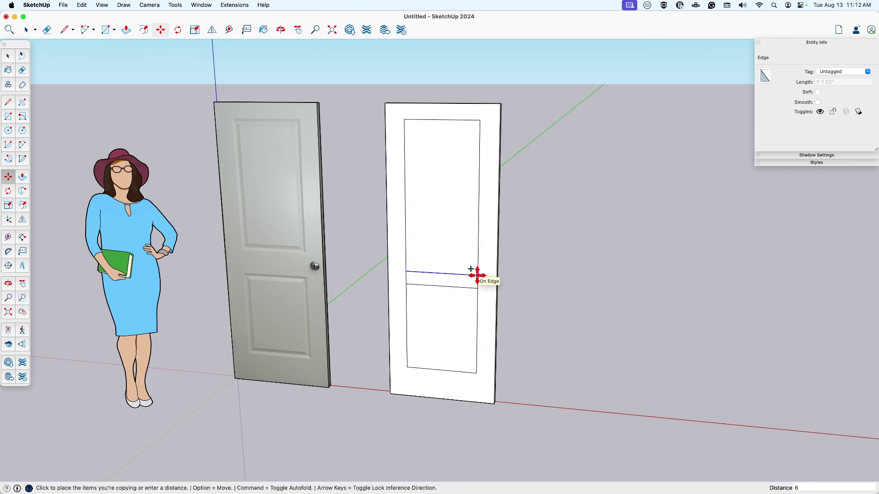
type("5")
key("Return")
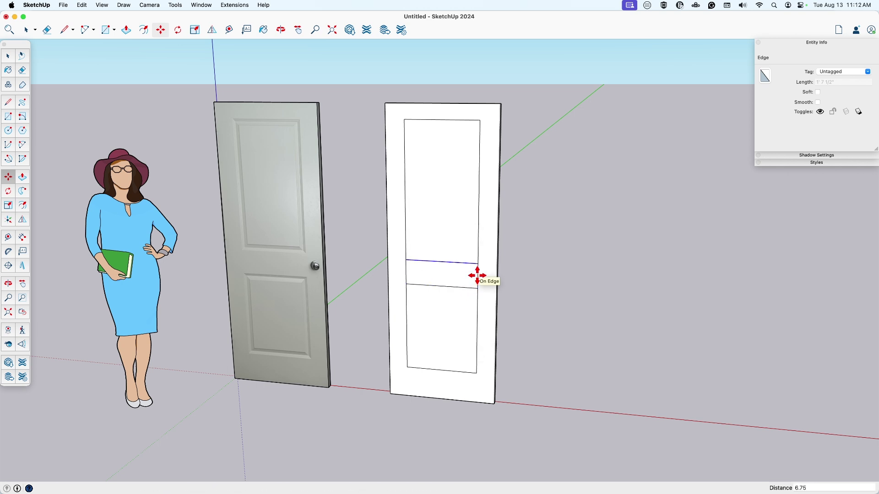
Step: Erase the vertical segments between the two copied edges to separate the upper and lower panels
key("e")
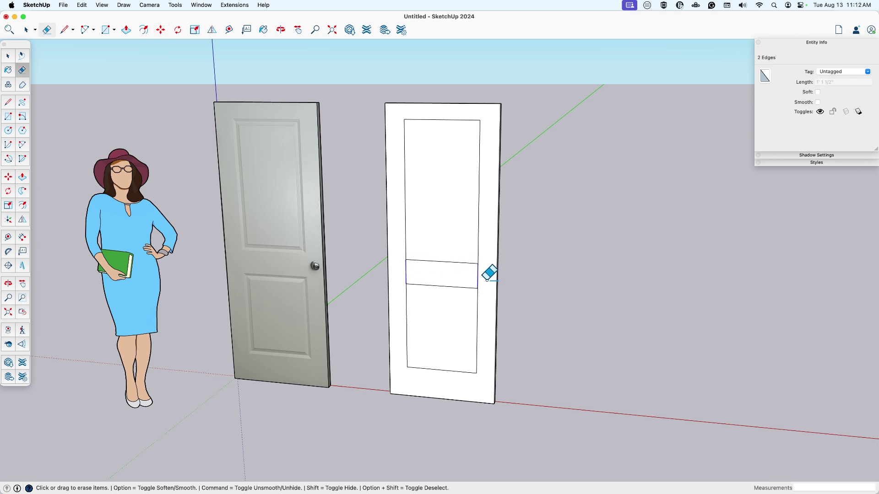
key("Delete")
key("space")
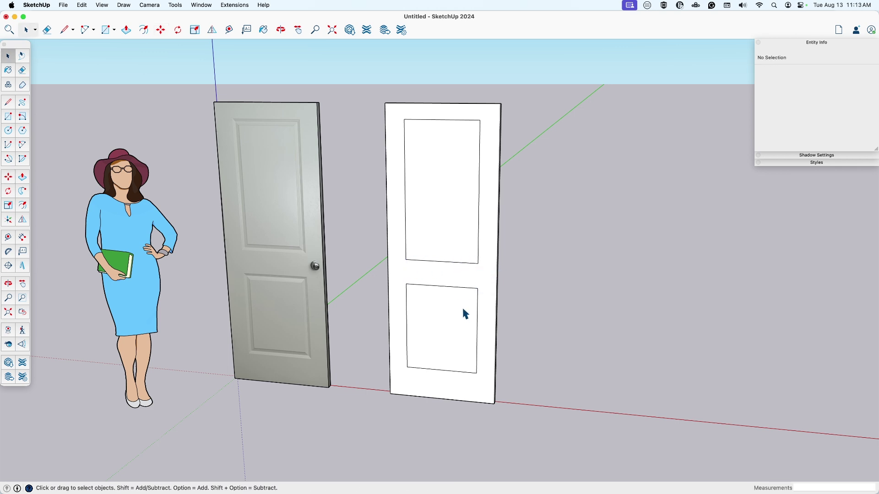
Step: Place guides 36" above the blank door's bottom edge and 2.5" in from its knob-side edge
key("t")
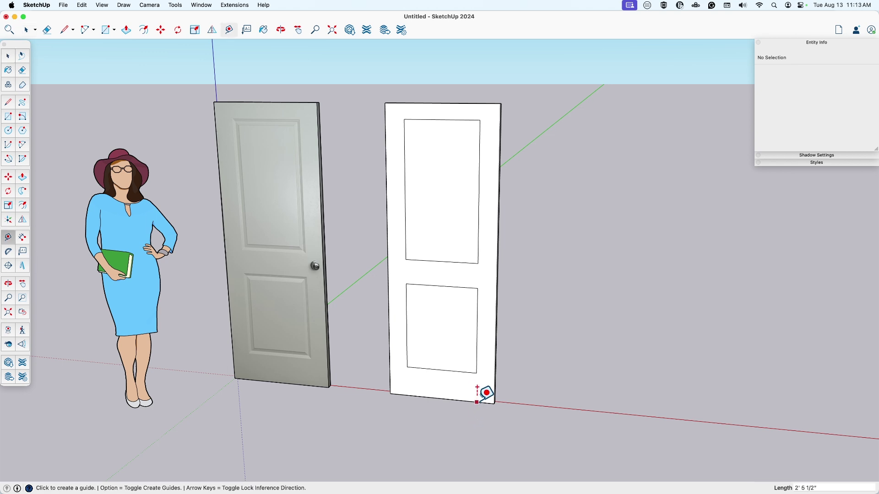
left_click(479, 401)
type("36")
key("Return")
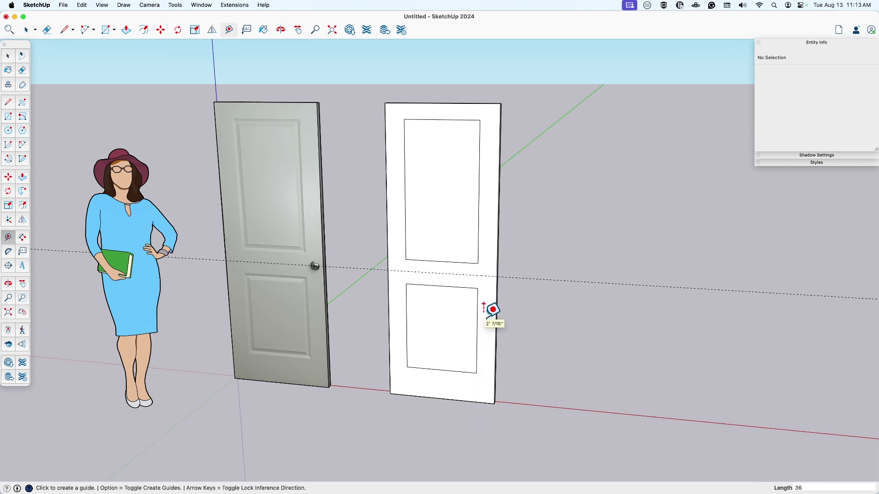
left_click(493, 277)
type("2.5")
key("Return")
key("space")
Step: Draw a circle for the knob hole centred on the intersection of the two guides
scroll(492, 269, "up", 4)
middle_click_drag(495, 303, 490, 255, "shift")
key("c")
left_click(478, 239)
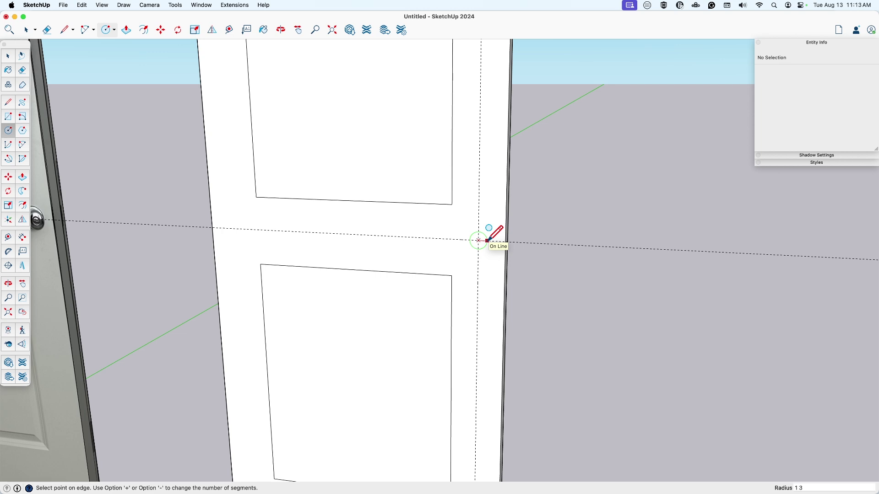
left_click(493, 241)
key("space")
scroll(488, 239, "up", 2)
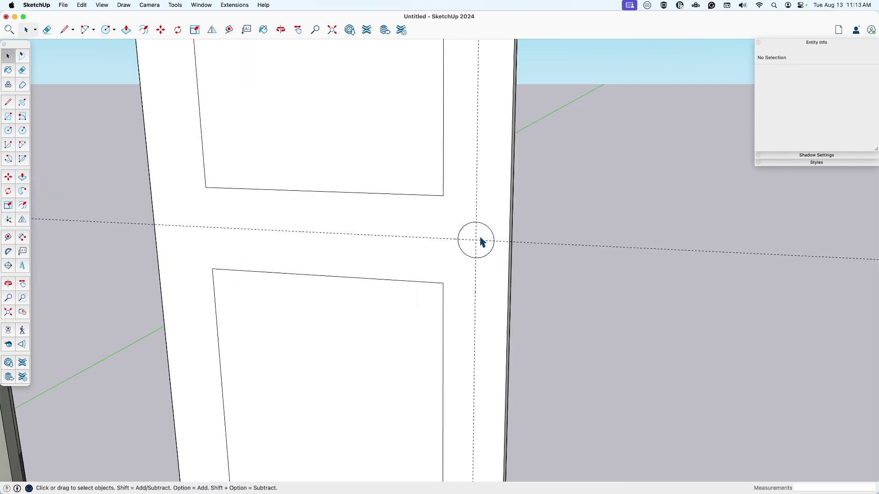
Step: Push/Pull the circle through the full thickness of the door to cut the knob hole
left_click(488, 238)
key("p")
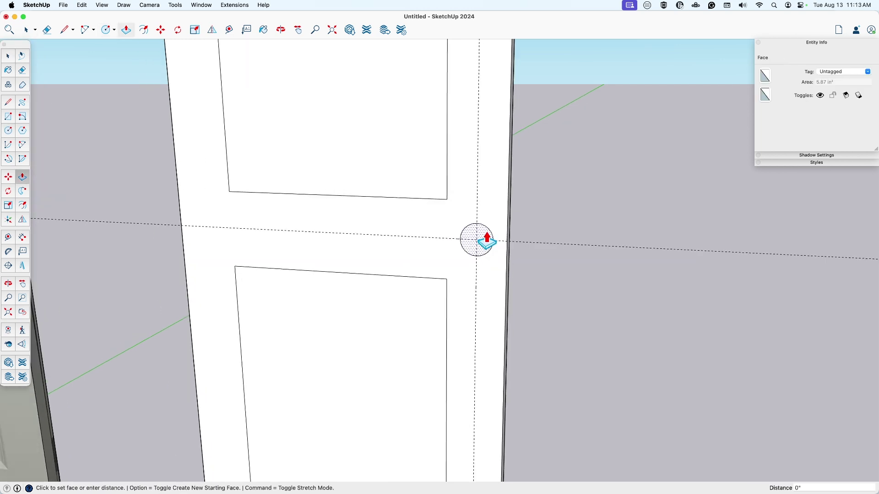
left_click(509, 223)
Step: Erase both guide lines around the knob hole
key("e")
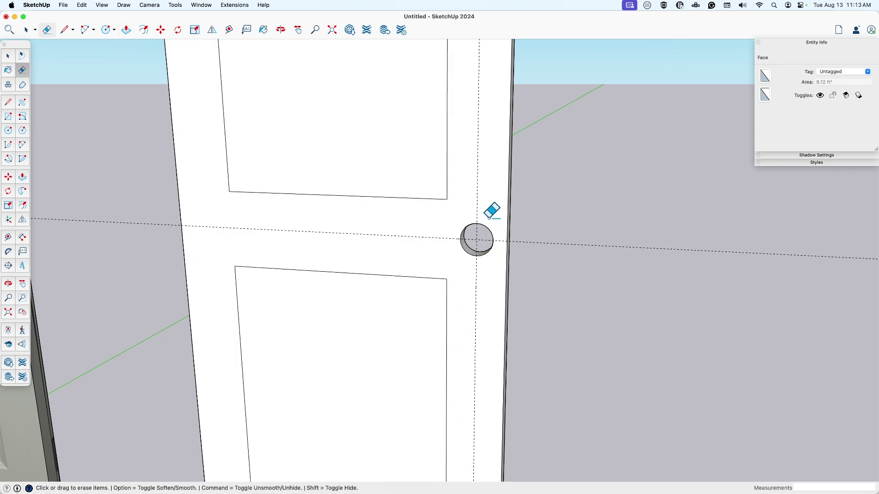
left_click_drag(446, 221, 445, 244)
key("space")
scroll(444, 243, "down", 4)
middle_click_drag(424, 319, 448, 311, "shift")
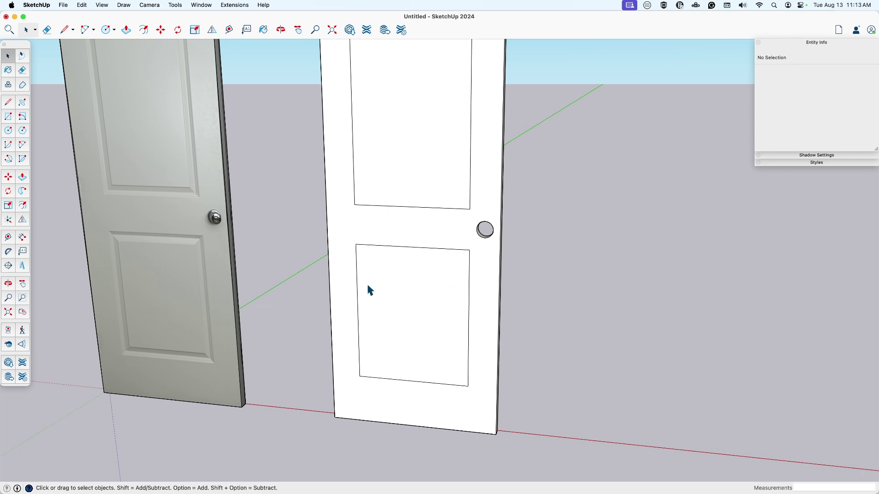
Step: Select all of the untextured door's geometry and move it about 1' 4" closer to the textured door
scroll(205, 276, "up", 5)
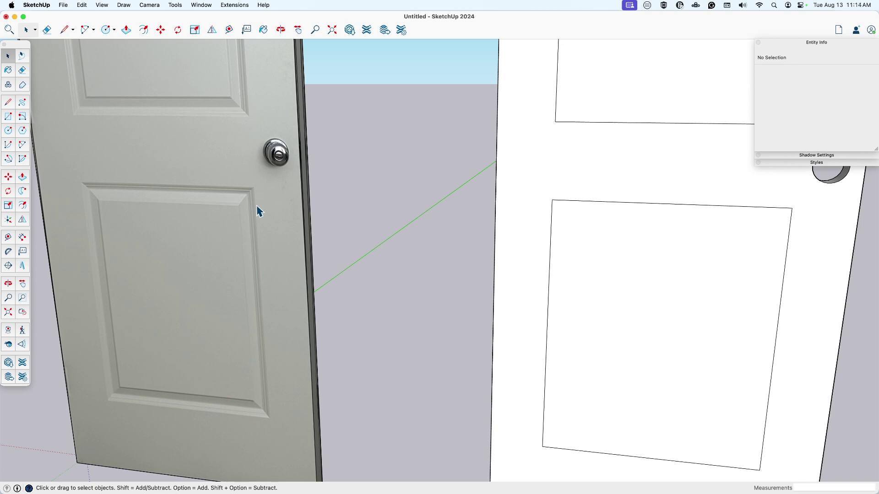
left_click(553, 250)
scroll(554, 250, "up", 2)
middle_click_drag(563, 255, 537, 260, "shift")
scroll(514, 255, "down", 2)
scroll(546, 257, "down", 2)
scroll(548, 261, "down", 2)
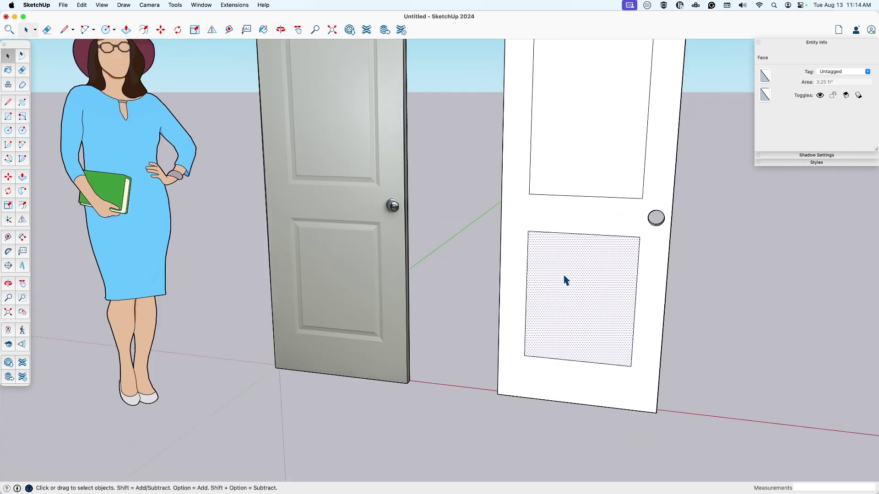
triple_click(565, 281)
key("m")
left_click(564, 417)
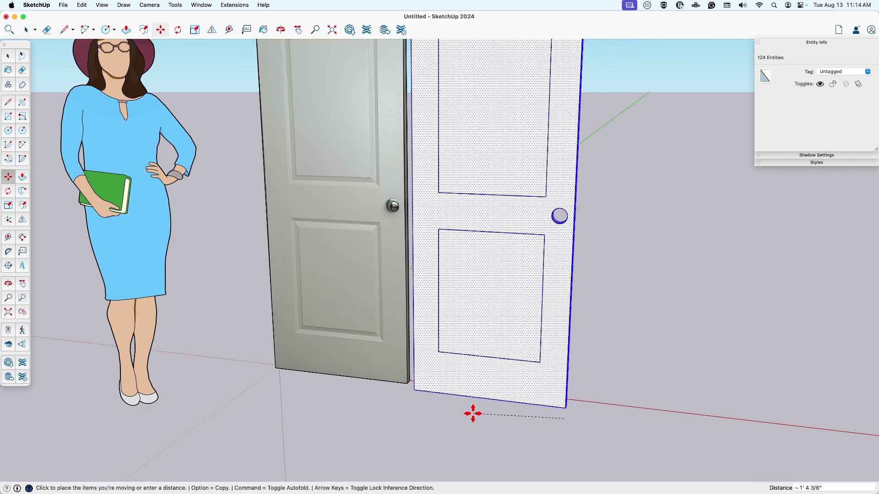
left_click(472, 410)
key("space")
Step: Select the untextured door's lower panel face and offset its outline slightly inward
scroll(471, 275, "up", 2)
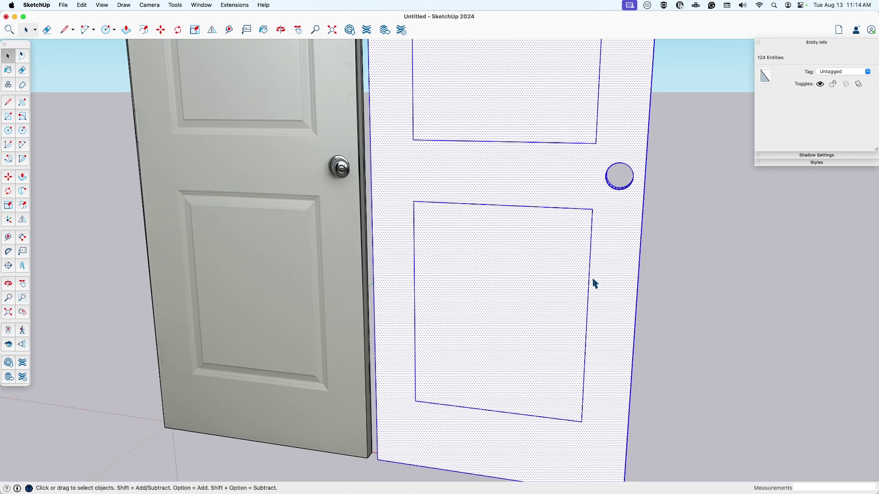
left_click(691, 264)
left_click(523, 274)
scroll(475, 267, "up", 3)
middle_click_drag(422, 264, 438, 266)
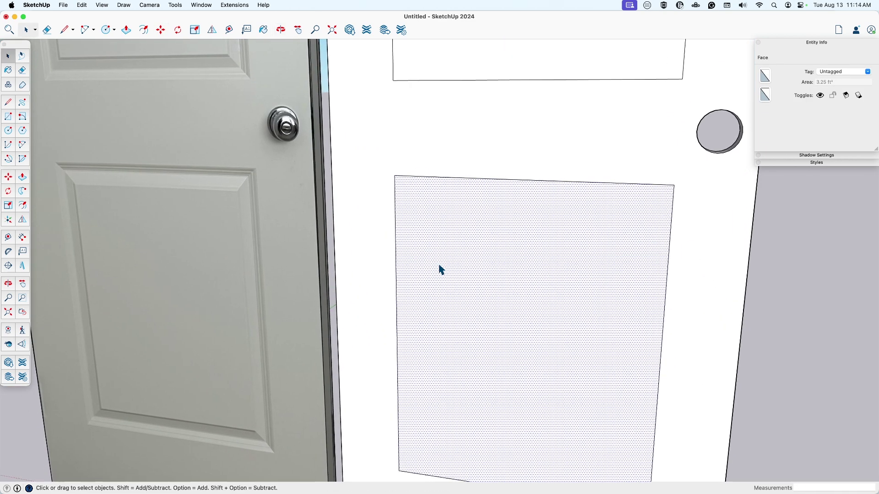
key("f")
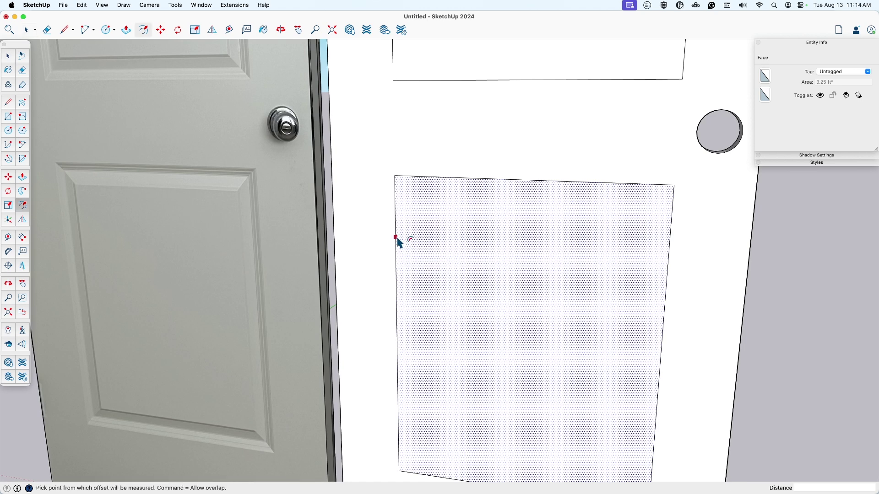
left_click(397, 238)
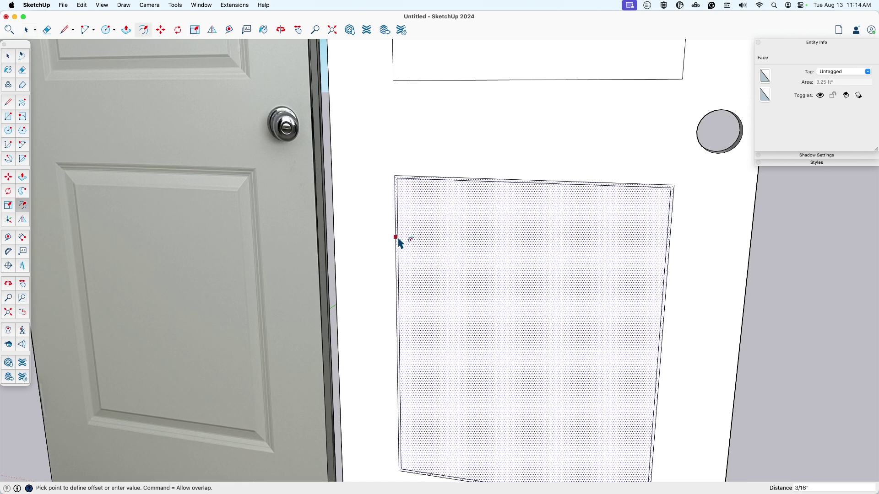
left_click(398, 241)
key("space")
Step: Move the lower panel's inner face 1/16" into the door along the green axis
left_click(441, 251)
key("m")
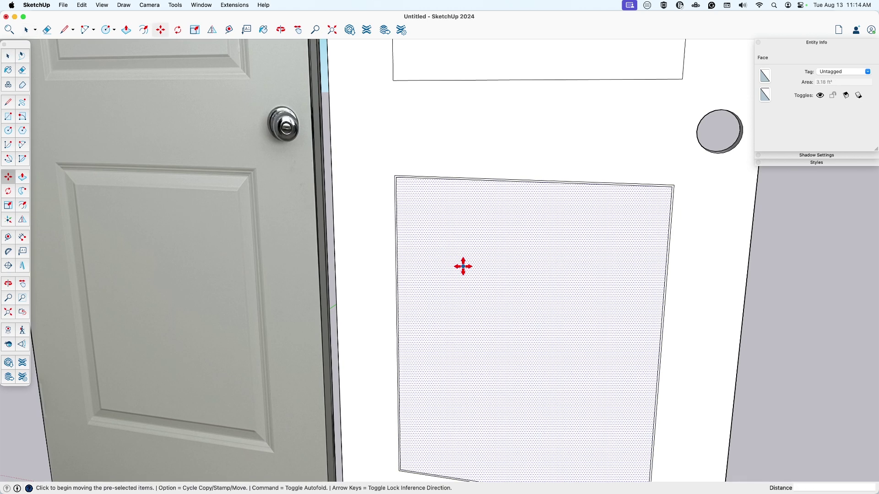
left_click(464, 265)
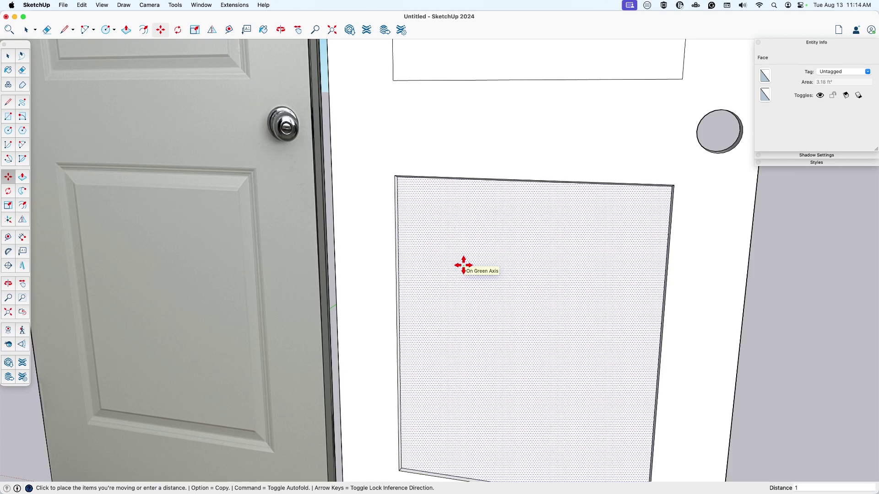
type("1/16")
key("Return")
key("space")
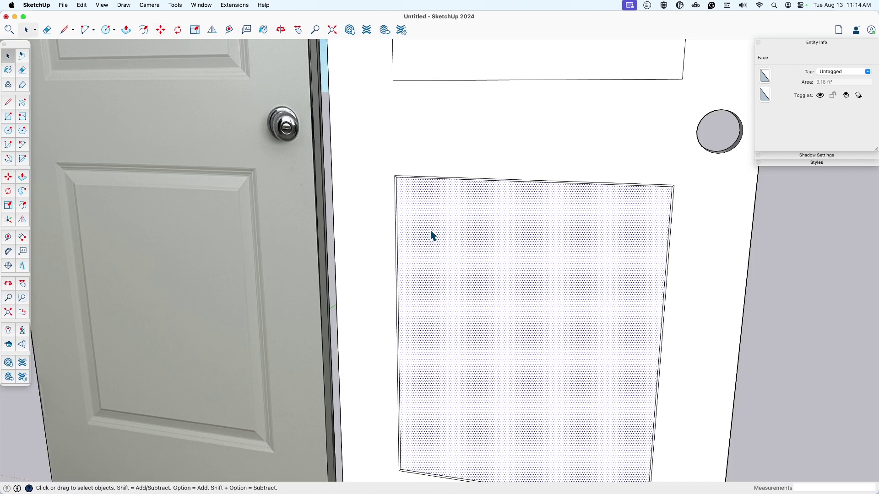
Step: Offset the recessed lower panel face inward by about 1/8"
key("f")
left_click(397, 234)
left_click(399, 235)
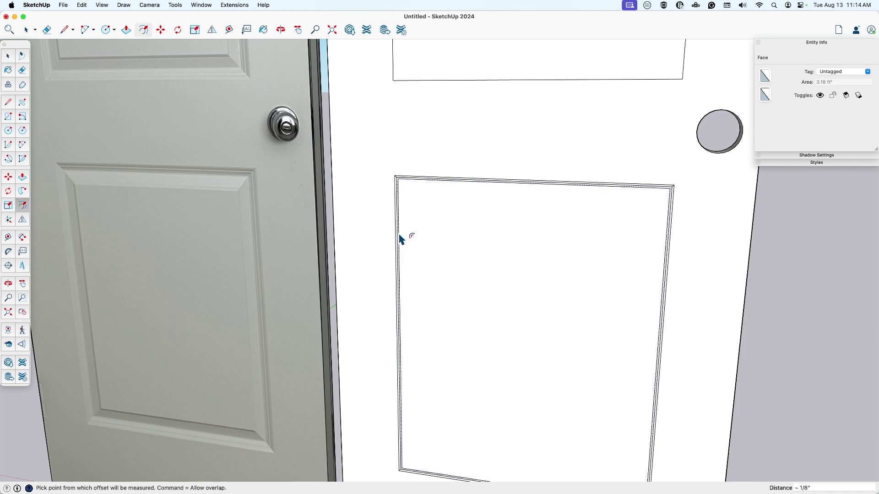
Step: Offset the lower panel's new innermost face inward again to add another moulding strip
scroll(400, 237, "up", 2)
key("space")
left_click(417, 239)
key("f")
left_click(408, 240)
left_click(407, 245)
Step: Select the lower panel's innermost face and move it 1/16" along the green axis
key("space")
left_click(436, 253)
key("m")
left_click(478, 290)
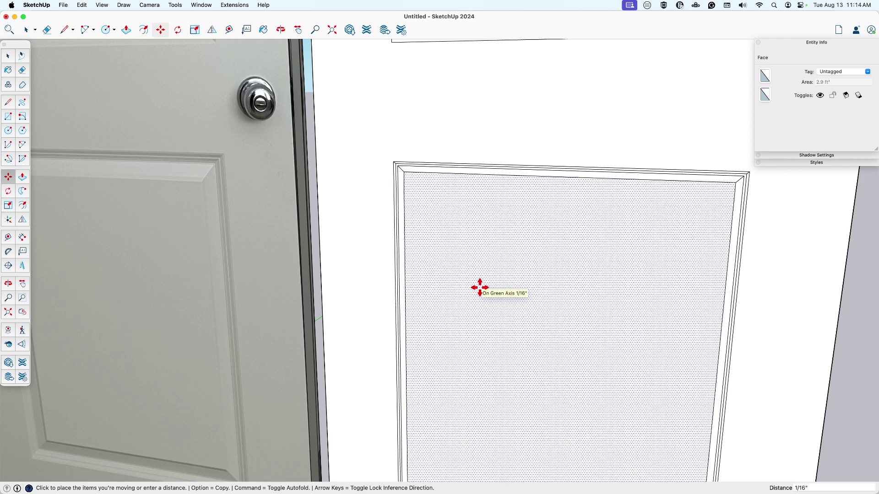
key("Escape")
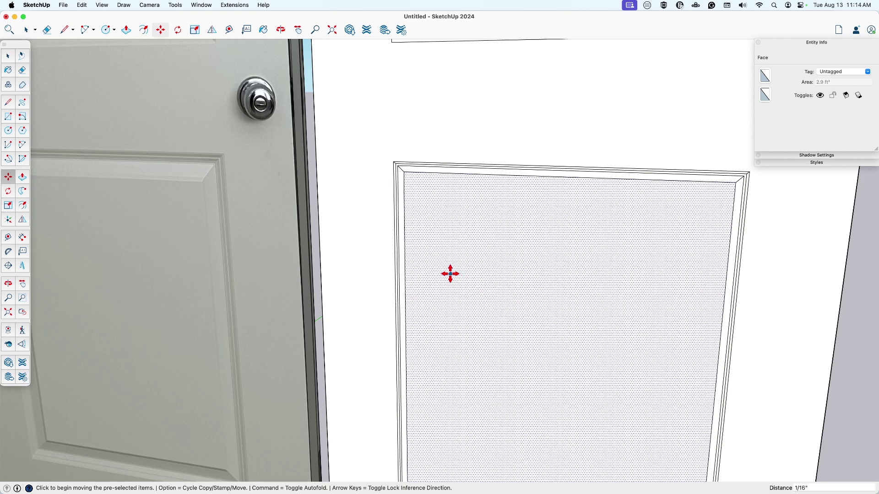
Step: Offset the lower panel's moved inner face slightly inward to add another narrow moulding strip
key("f")
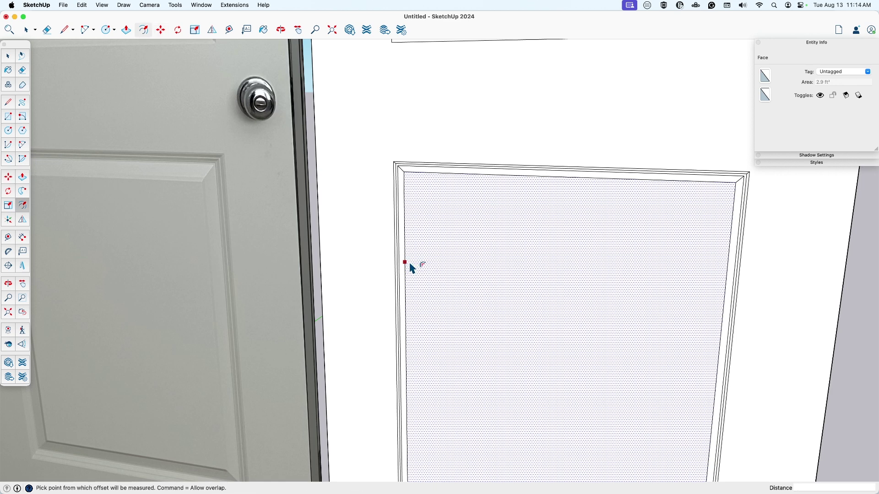
left_click(410, 263)
left_click(408, 262)
key("space")
key("f")
left_click(408, 271)
left_click(411, 273)
Step: Move the face inside the new narrow strip 1/16" along the green axis
key("m")
key("space")
left_click(457, 291)
key("m")
left_click(467, 306)
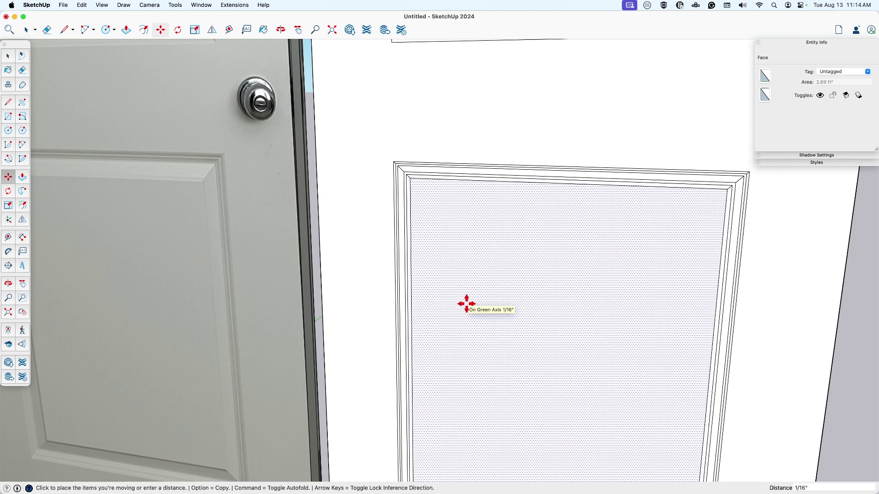
left_click(466, 304)
Step: Offset the lower panel's innermost face inward again, leaving a wider border strip than the previous ones
key("space")
key("f")
left_click(415, 286)
left_click(418, 287)
key("space")
left_click(437, 285)
key("f")
left_click(419, 286)
left_click(429, 286)
Step: Move the face inside the wide strip perpendicular to the door so the strip becomes a sloped bevel
key("m")
key("space")
left_click(467, 287)
key("m")
left_click(483, 284)
middle_click_drag(479, 287, 438, 291)
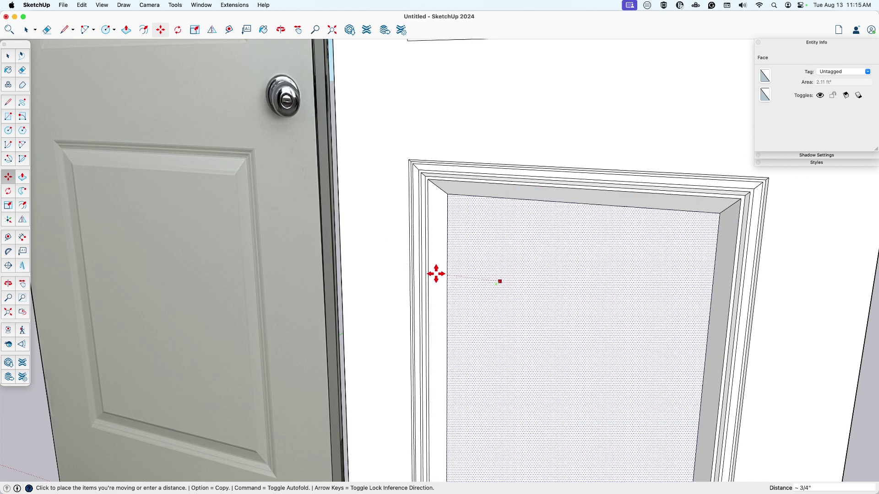
type("1")
key("Return")
key("super+z")
Step: Offset the central face inside the bevel slightly inward and move the resulting inner face 1/8"
key("f")
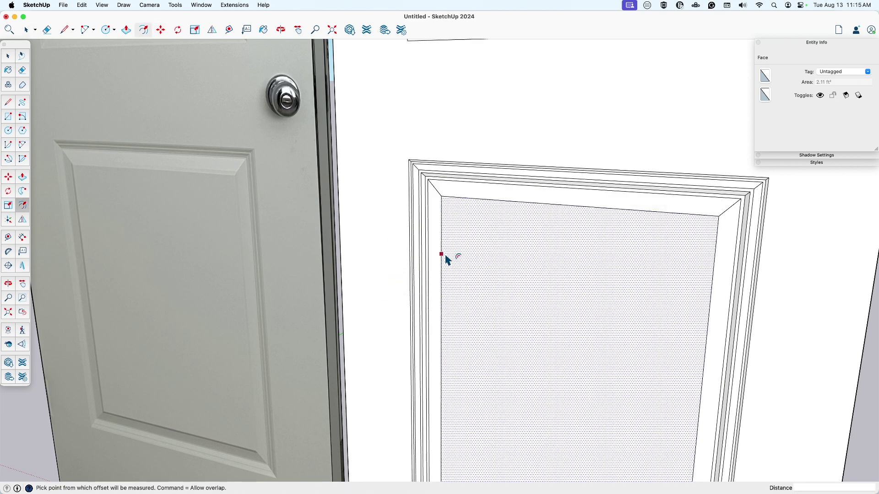
left_click(442, 256)
left_click(446, 256)
key("space")
left_click(501, 277)
key("m")
left_click(541, 280)
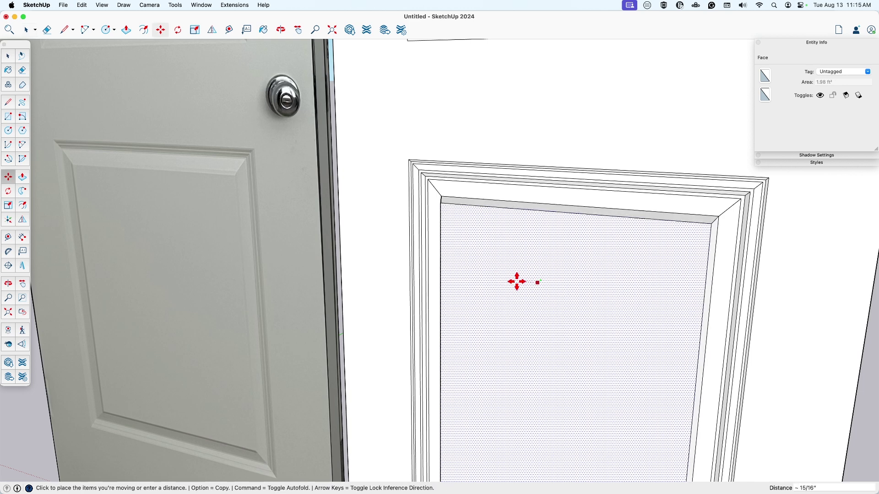
left_click(380, 245)
key("space")
Step: Examine the lower panel's moulding profile from several angles and distances
scroll(498, 263, "down", 5)
middle_click_drag(549, 324, 422, 290, "shift")
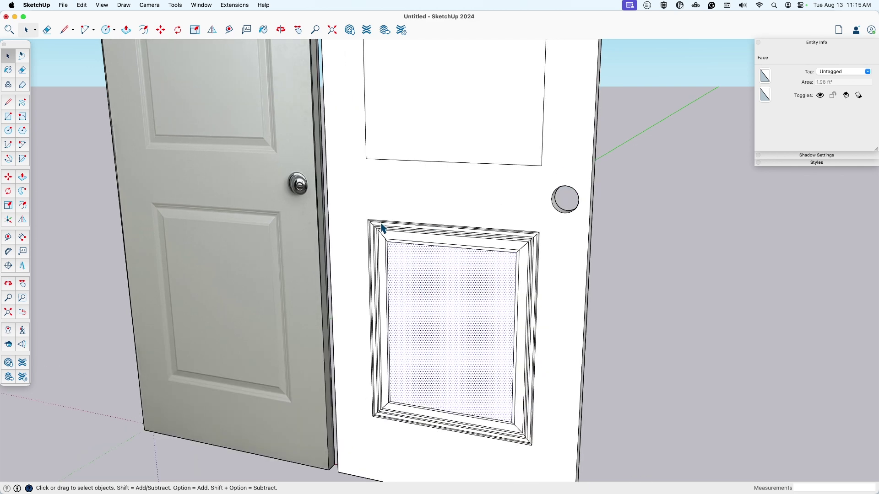
scroll(376, 236, "up", 5)
middle_click_drag(375, 239, 357, 228)
scroll(417, 249, "down", 3)
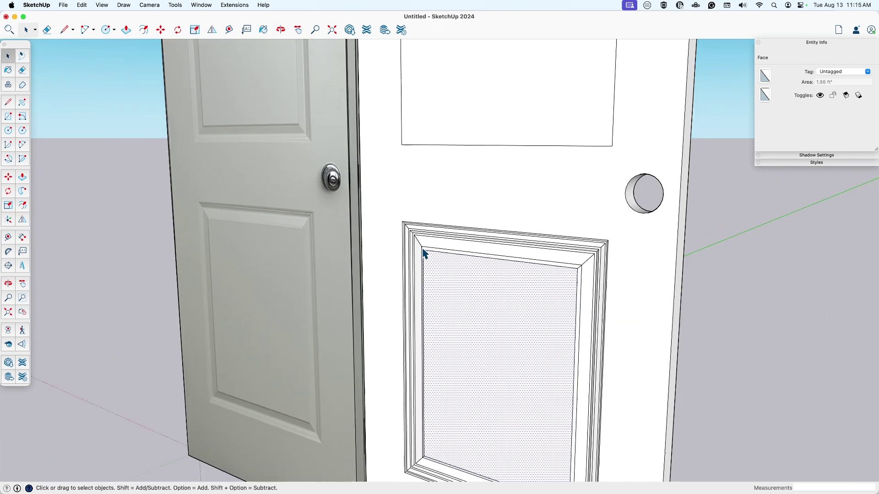
scroll(424, 253, "down", 3)
scroll(422, 252, "up", 8)
key("l")
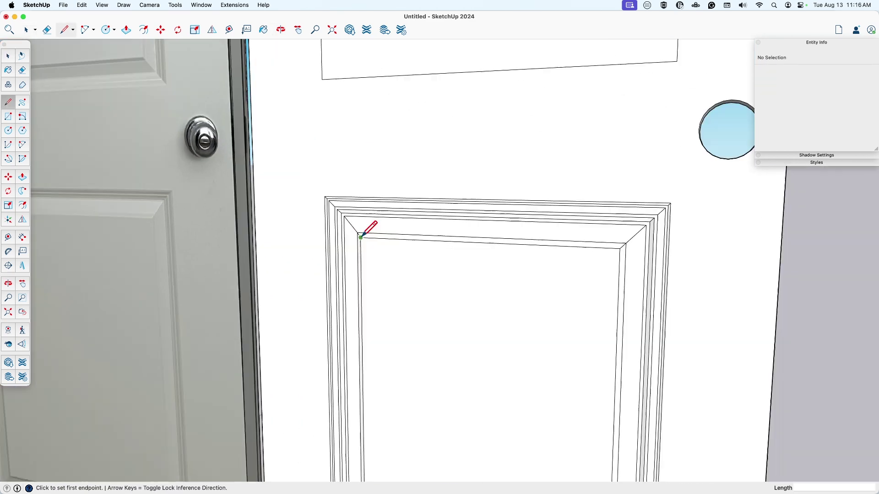
left_click(360, 237)
scroll(373, 189, "up", 3)
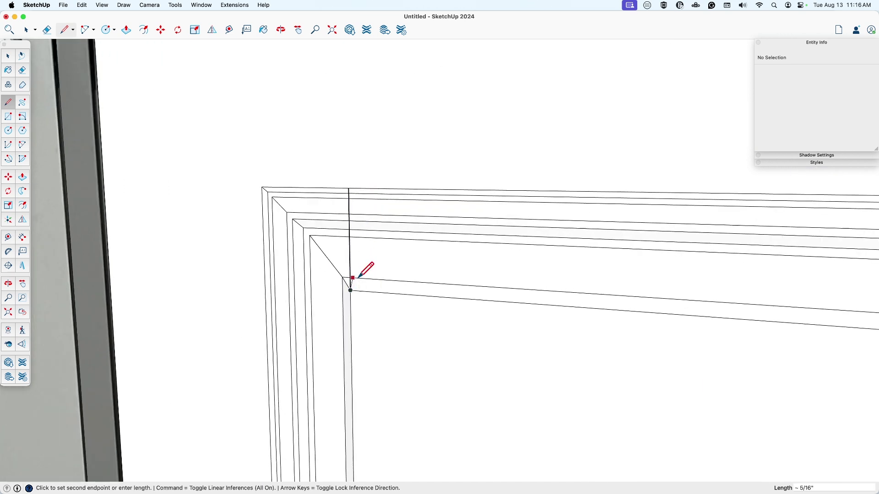
key("Escape")
scroll(357, 222, "down", 6)
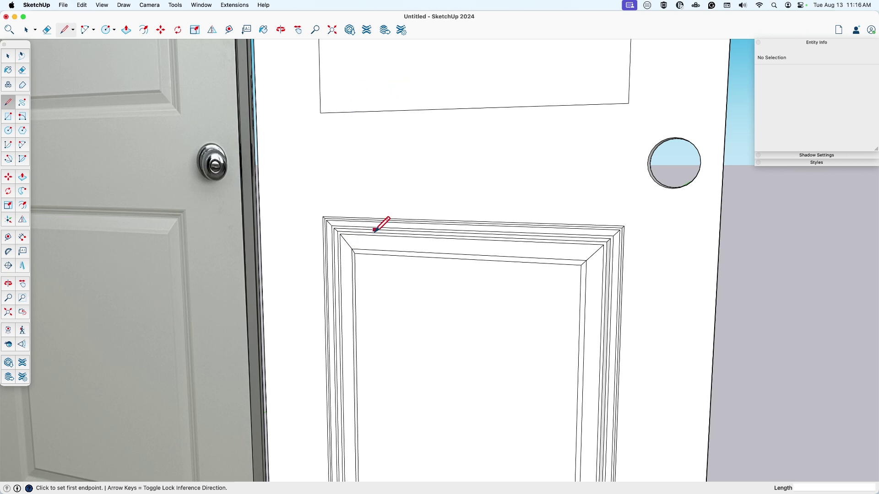
Step: Delete the upper panel's front face to leave an opening in the untextured door
key("space")
scroll(398, 275, "down", 5)
mouse_move(407, 291)
middle_mouse_down()
mouse_move(451, 308)
mouse_move(442, 319)
middle_mouse_up()
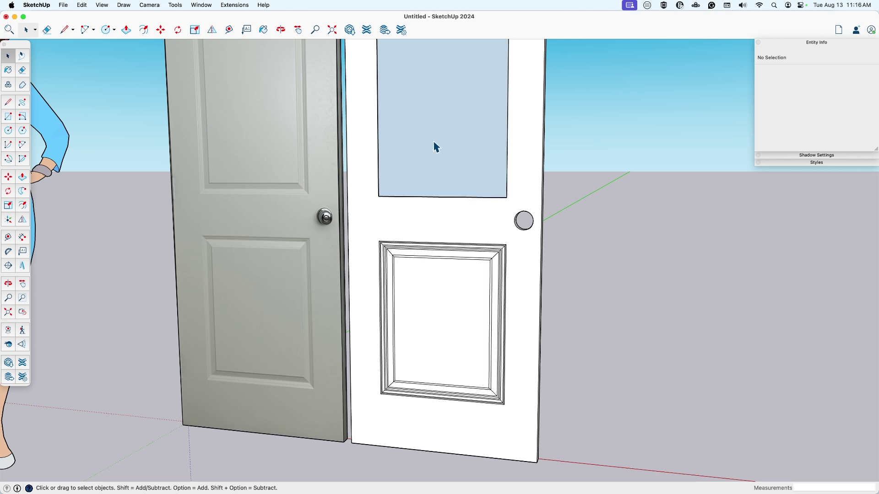
scroll(450, 279, "down", 5)
middle_click_drag(449, 279, 534, 270)
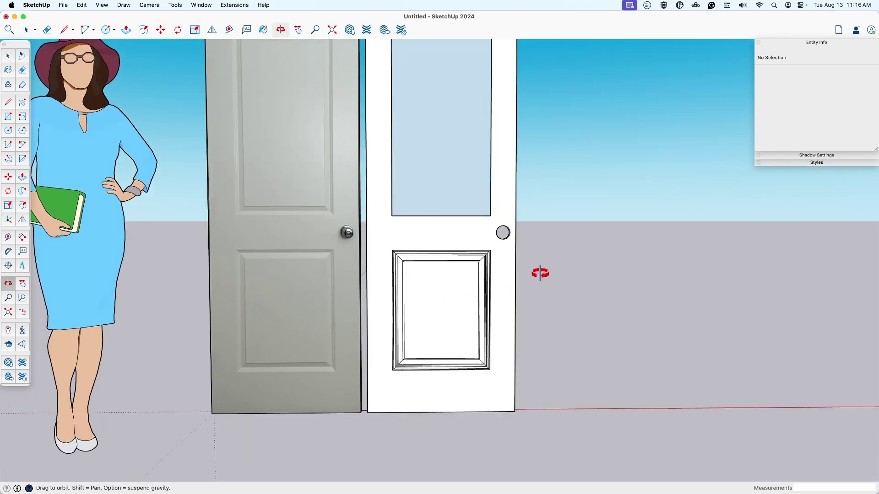
Step: Copy the whole lower panel moulding by its lower outer corner to the matching bottom corner of the upper opening
left_click_drag(385, 244, 498, 380)
middle_click_drag(466, 322, 435, 323)
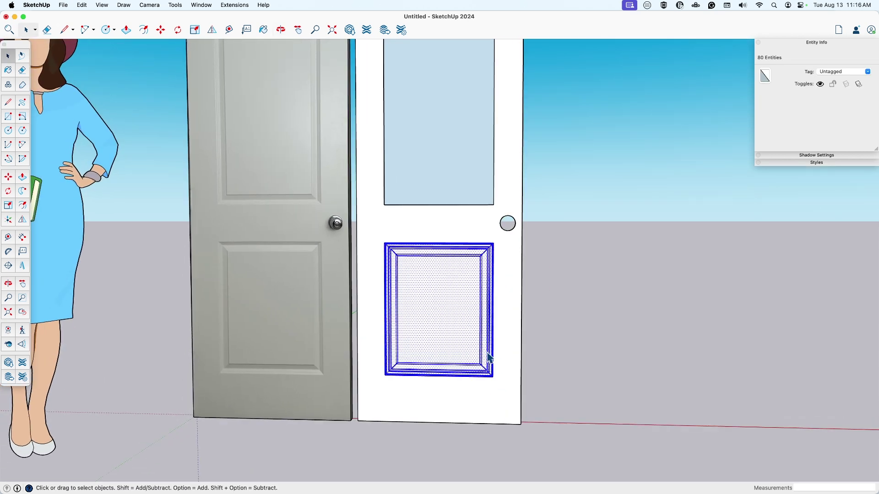
key("m")
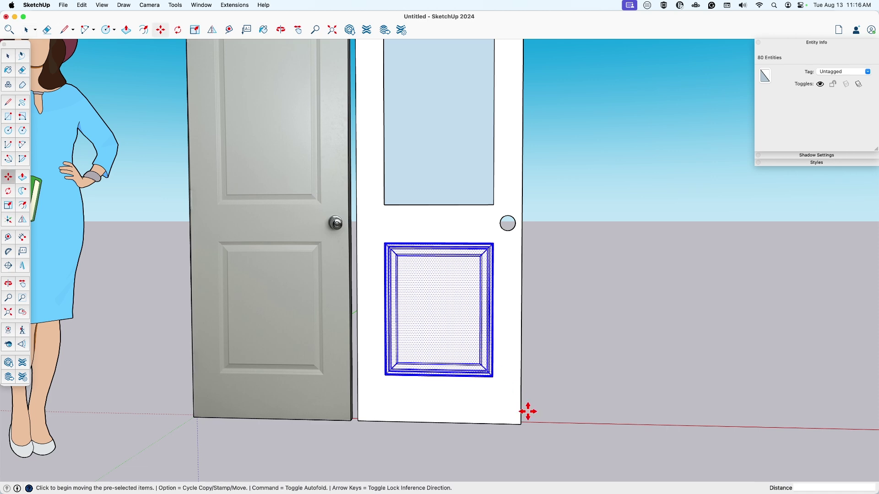
left_click(493, 378)
key("alt")
left_click(497, 198)
Step: Stretch the copied moulding by moving its top section up 1' 3/4" to the top corner of the upper opening
key("space")
middle_click_drag(506, 137, 424, 206)
left_click_drag(374, 193, 520, 228)
key("m")
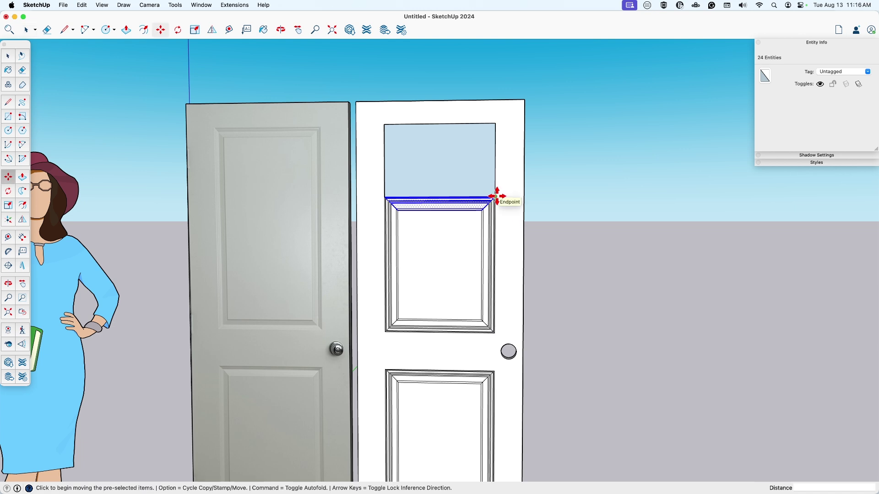
left_click(497, 197)
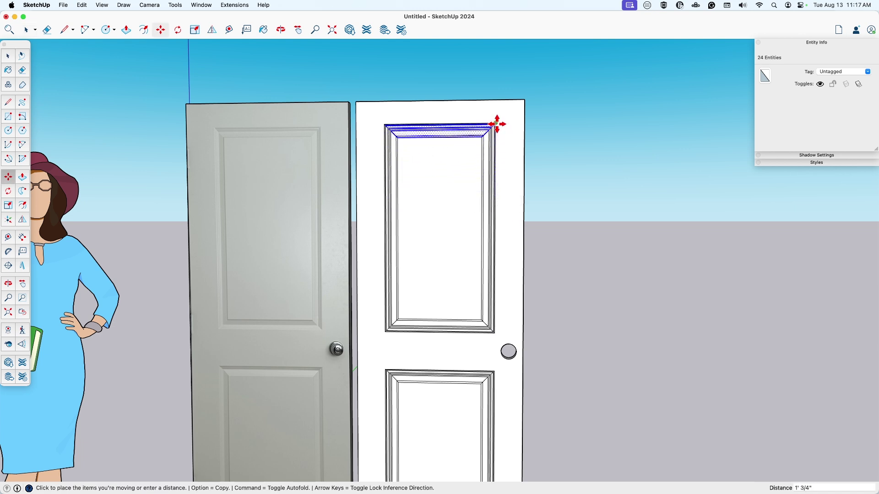
left_click(497, 123)
key("space")
Step: Select both panel mouldings, deselect their faces and hide the remaining edges
left_click(511, 169)
middle_click_drag(510, 170, 441, 268)
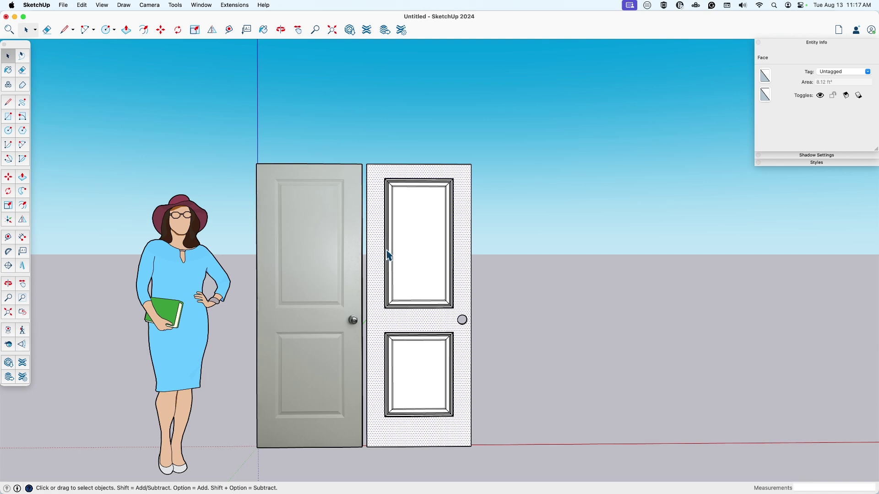
middle_click_drag(390, 253, 448, 236)
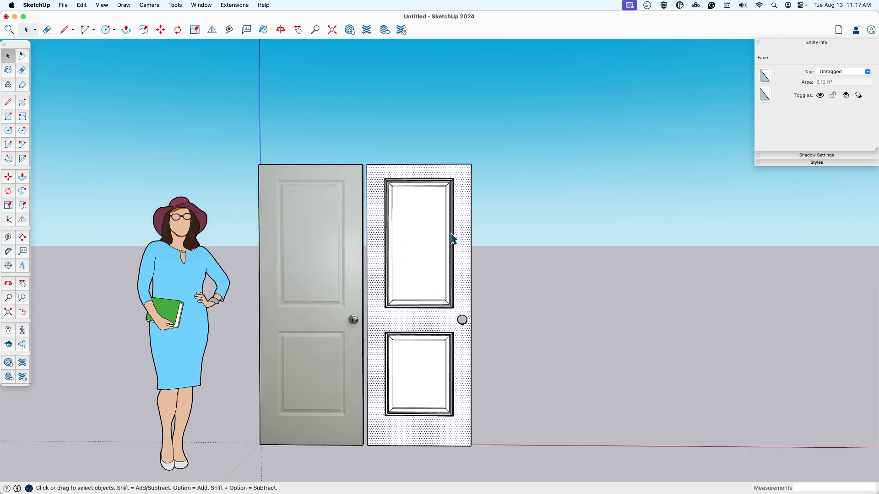
scroll(433, 275, "down", 2)
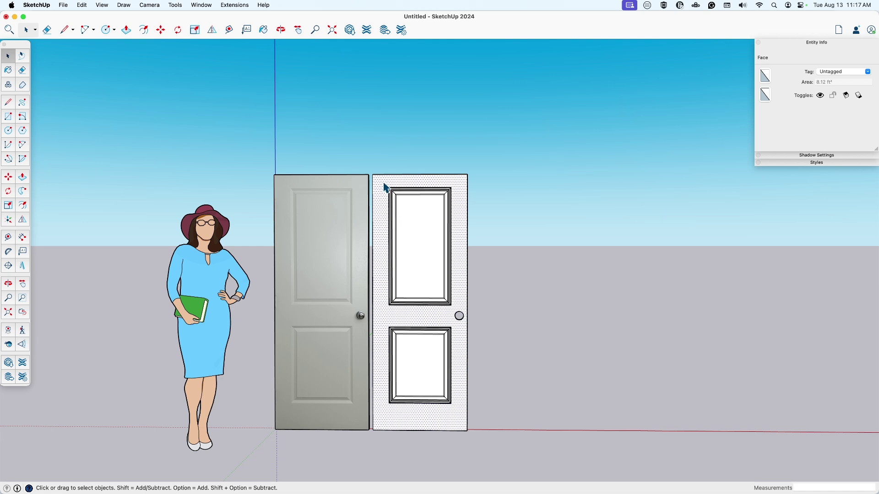
mouse_move(383, 184)
left_mouse_down()
mouse_move(452, 338)
mouse_move(458, 416)
mouse_move(454, 400)
left_mouse_up()
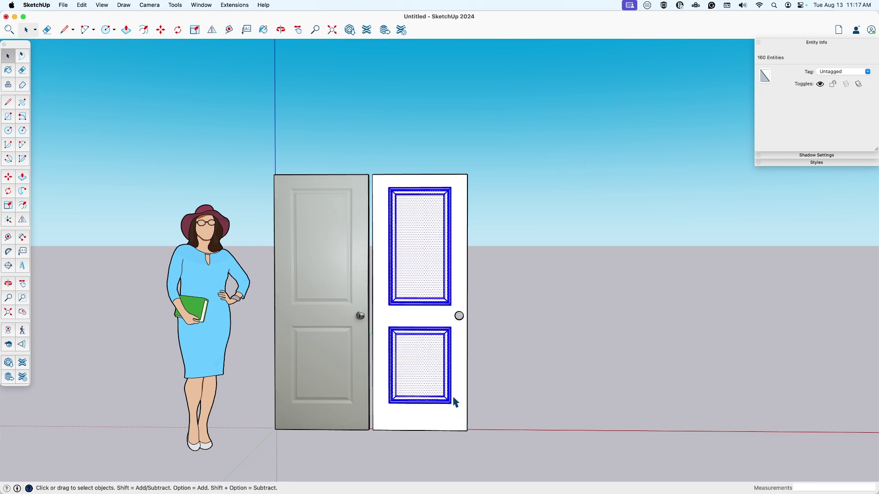
right_click(441, 352)
mouse_move(479, 398)
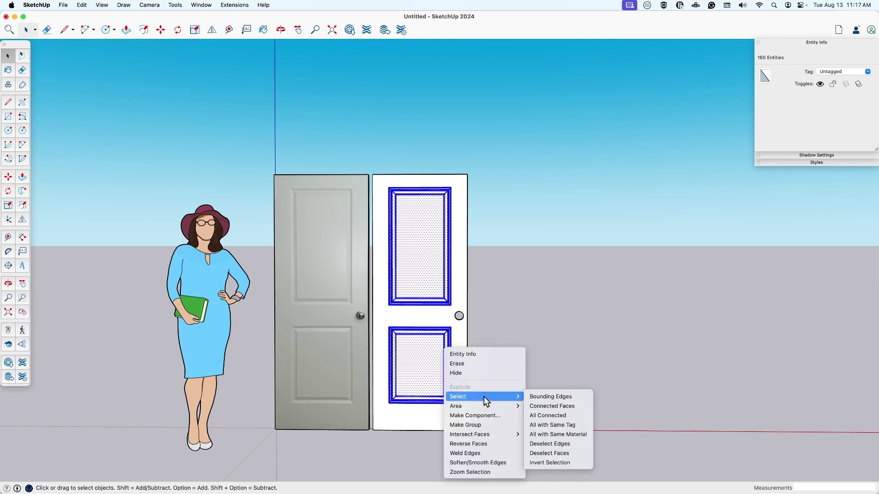
left_click(574, 454)
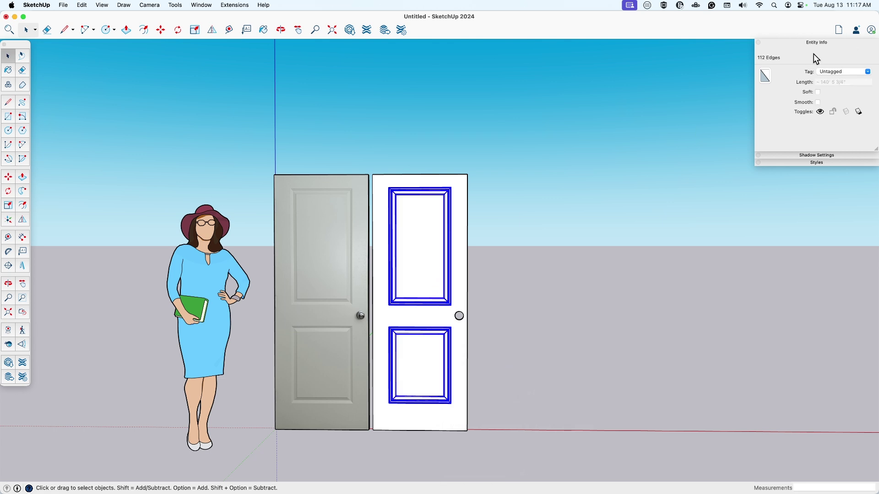
left_click(821, 112)
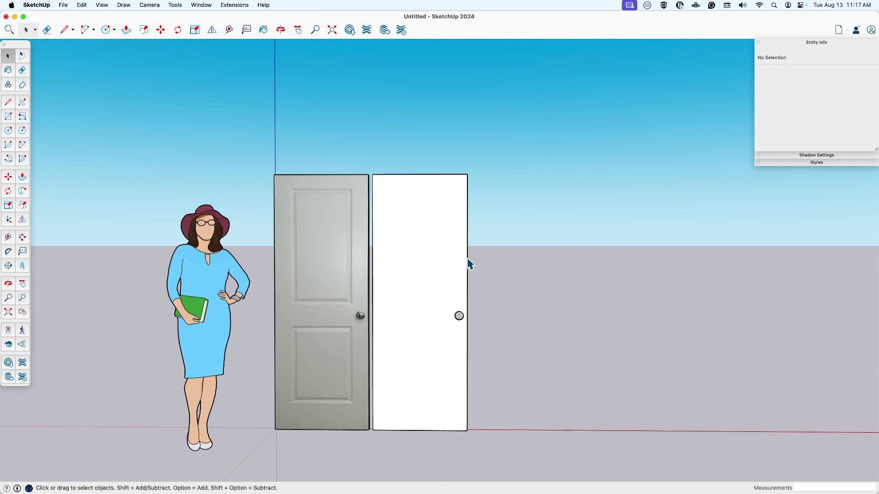
Step: Open the shadow settings and turn on shadows for the model
middle_click_drag(470, 264, 450, 309)
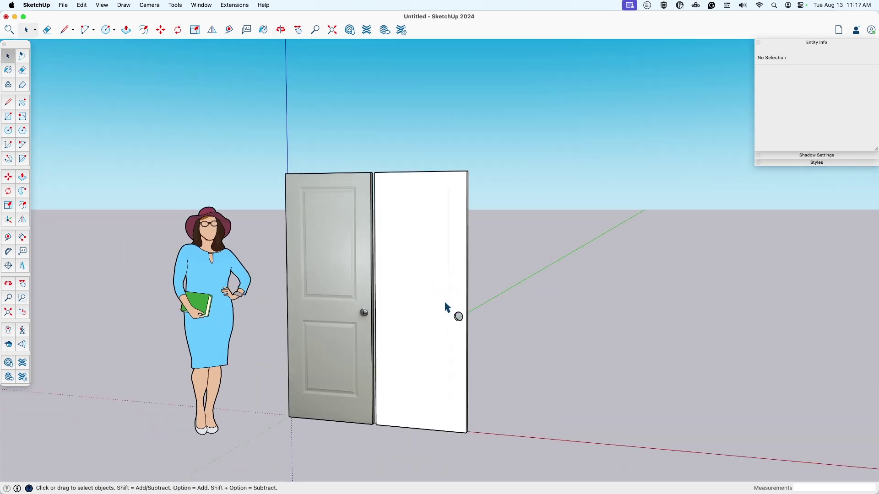
left_click(818, 155)
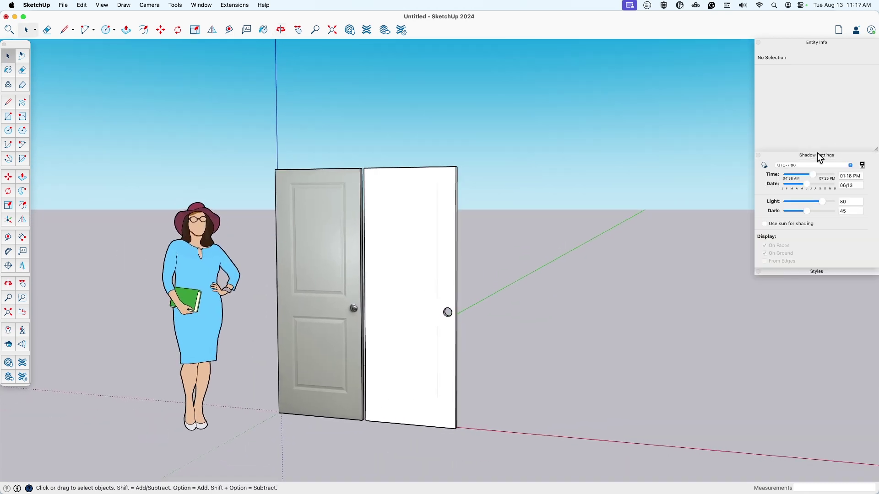
left_click(764, 166)
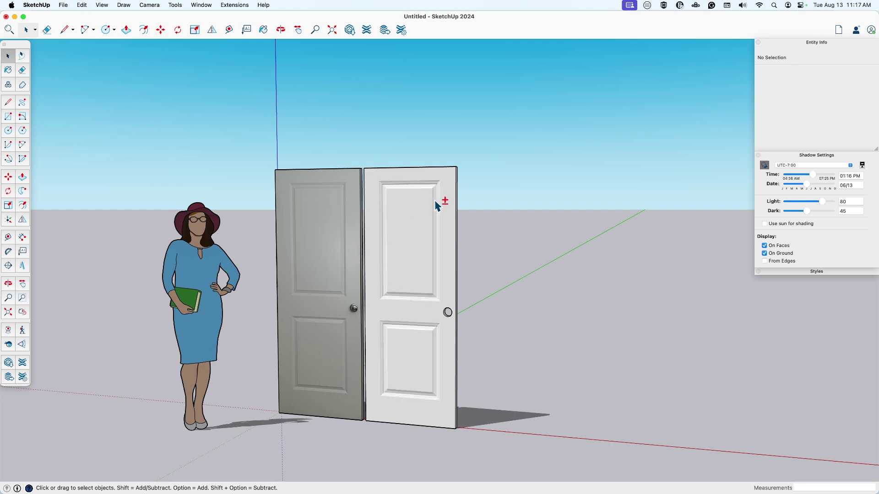
Step: Delete the flat back face of the untextured door
middle_click_drag(422, 236, 473, 241)
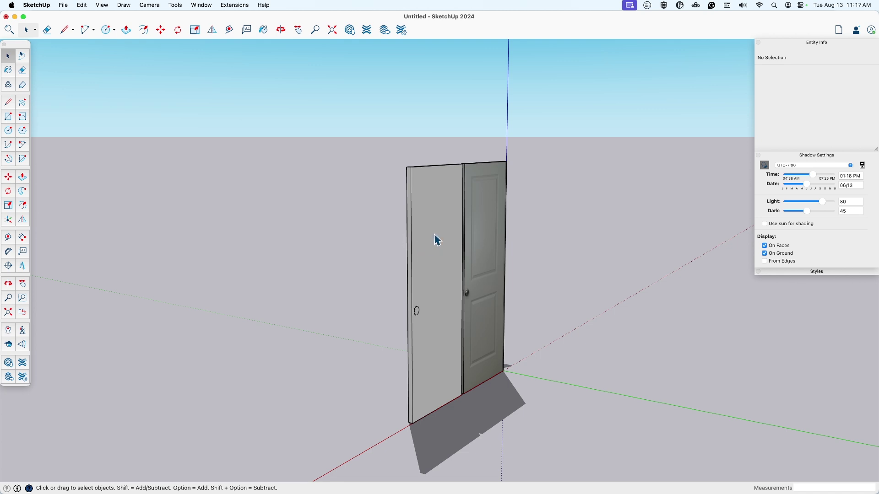
left_click(434, 235)
key("Delete")
Step: Select all front faces of the untextured door, including both panels, and flip a copy onto its back about the green plane
middle_click_drag(414, 254, 508, 238)
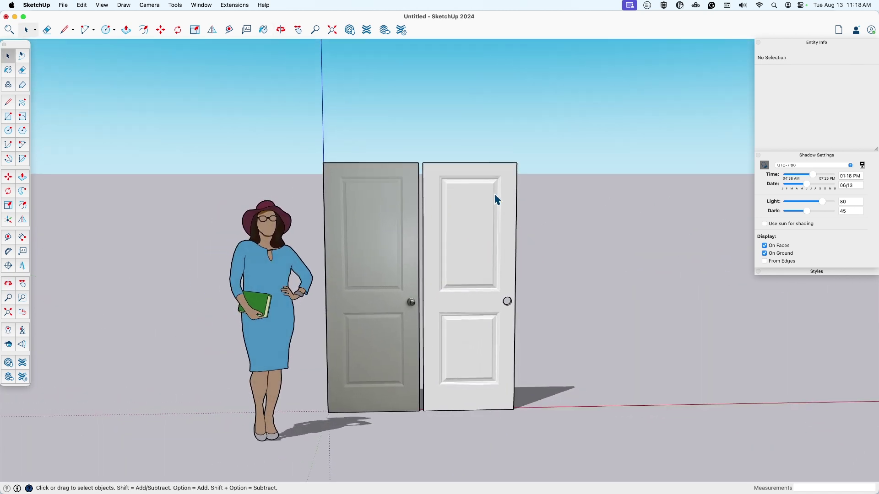
middle_click_drag(495, 189, 490, 172)
left_click_drag(491, 165, 472, 175)
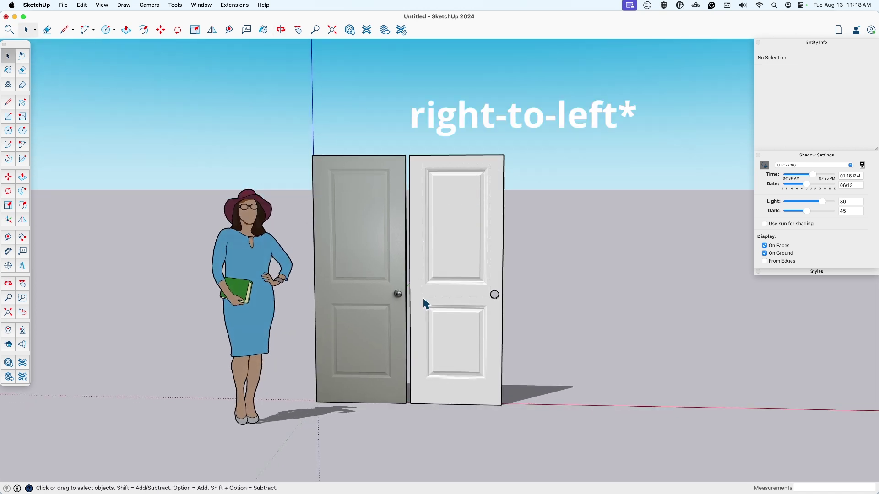
left_click_drag(421, 389, 423, 389)
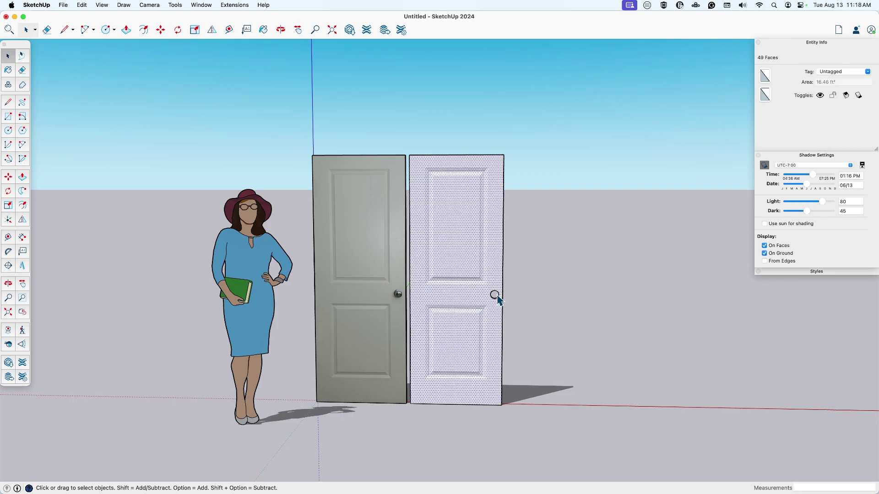
scroll(497, 298, "up", 5)
scroll(485, 304, "down", 5)
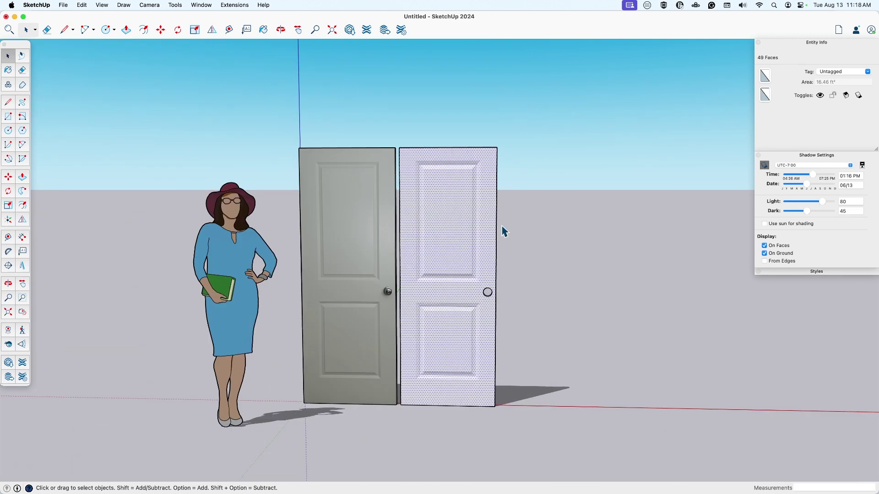
middle_click_drag(499, 224, 391, 214)
left_click(212, 29)
middle_click_drag(435, 196, 414, 199)
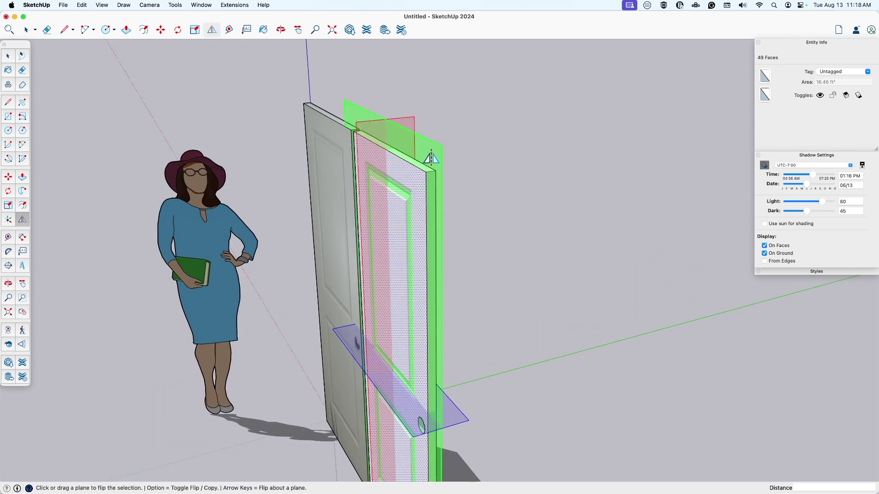
key("alt")
left_click_drag(434, 151, 429, 177)
scroll(430, 175, "up", 3)
key("space")
Step: Inspect the back of the untextured door and select its upper panel face to check the mirrored geometry
scroll(429, 183, "down", 2)
middle_click_drag(430, 206, 211, 238)
left_click(329, 292)
middle_click_drag(396, 308, 389, 290)
left_click(389, 290)
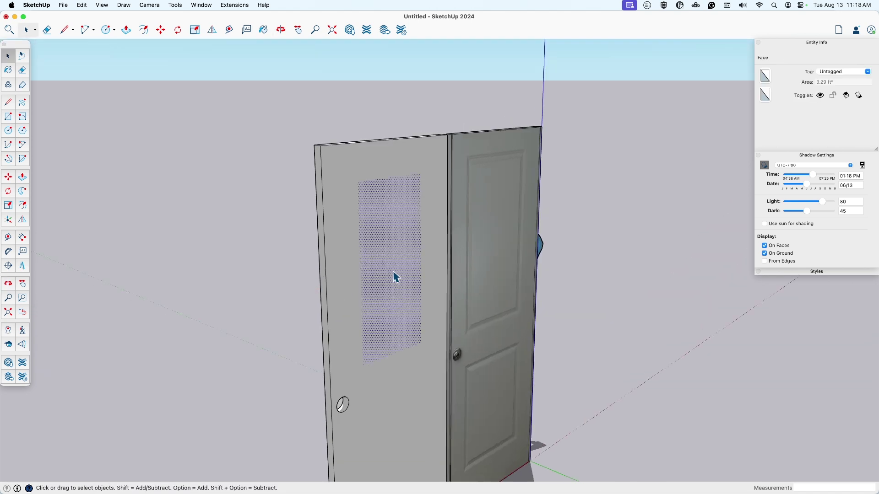
Step: Open the face settings of the current style and turn on Ambient Occlusion
scroll(395, 269, "down", 2)
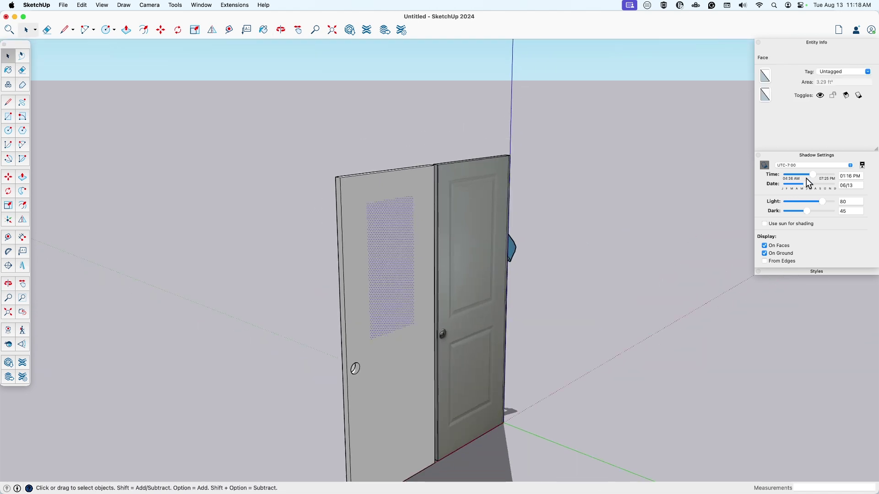
left_click(817, 272)
left_click(793, 331)
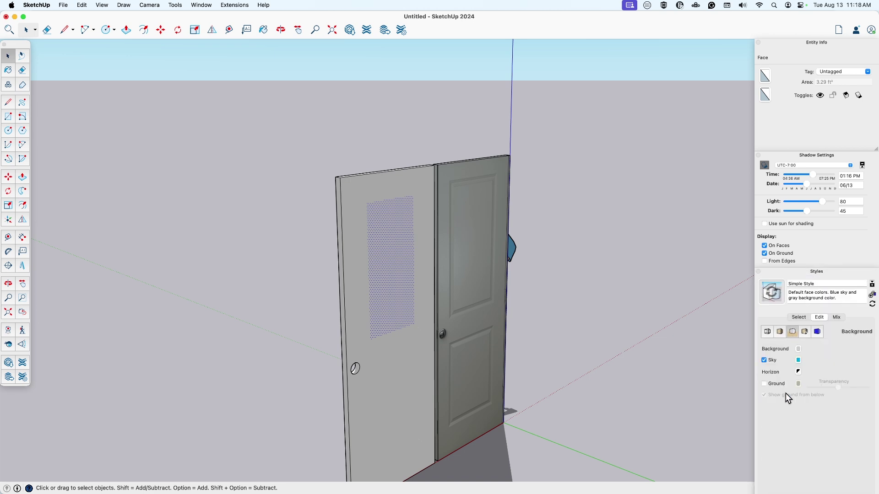
left_click(780, 331)
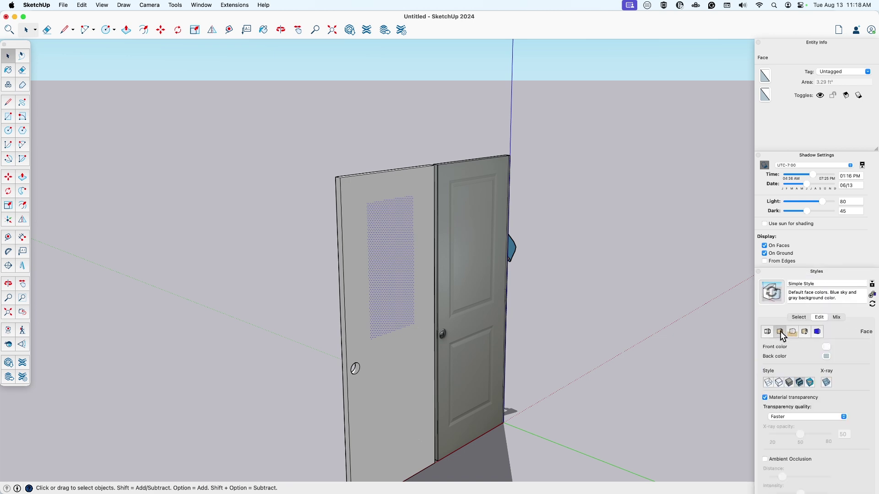
left_click(765, 459)
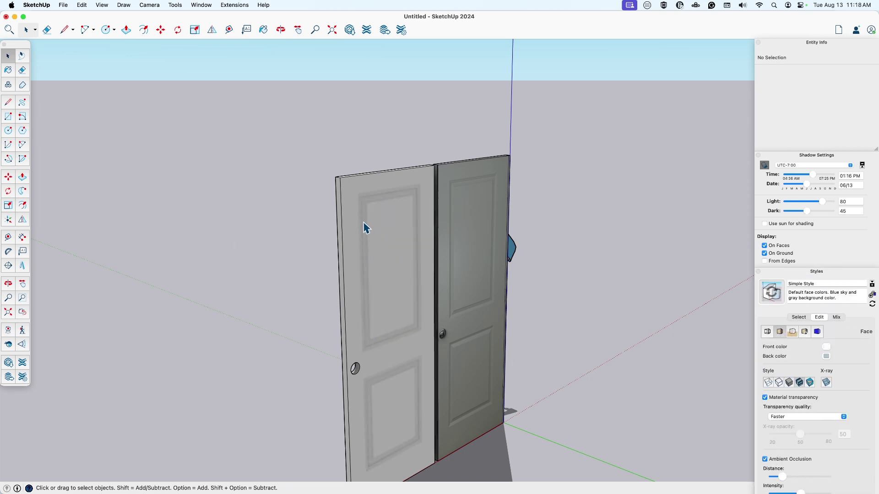
Step: Select all connected geometry of the untextured door and make it a component named Door Leaf
scroll(364, 229, "up", 3)
middle_click_drag(410, 265, 341, 252)
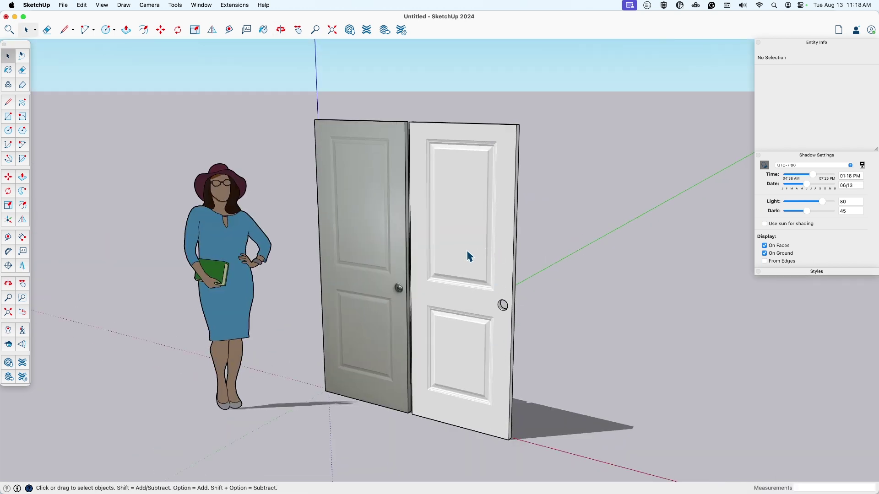
triple_click(474, 303)
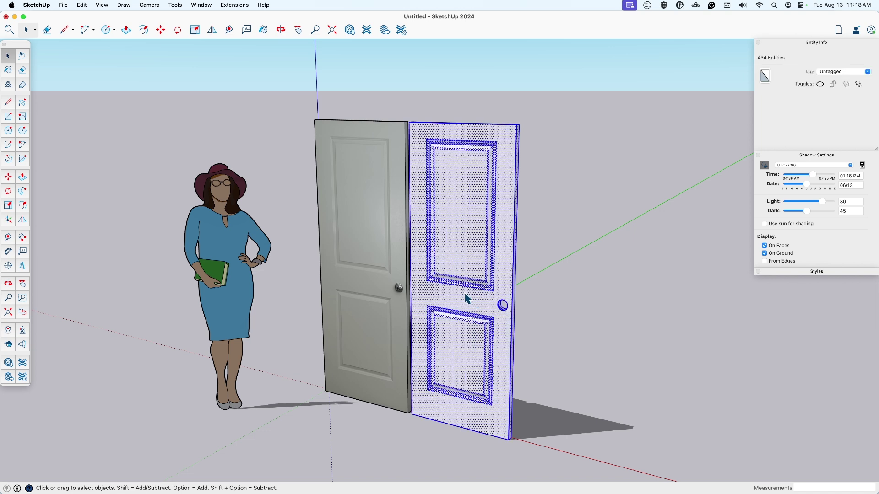
right_click(462, 295)
left_click(504, 359)
type("Door Leaf")
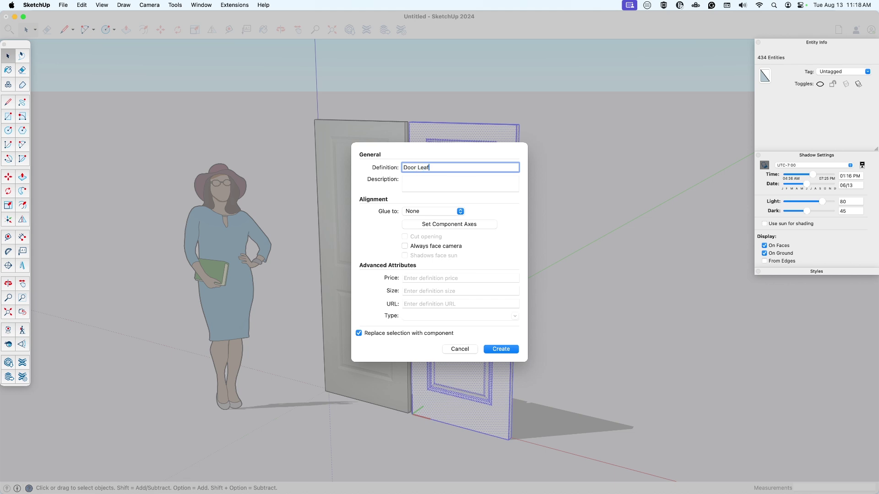
key("Return")
Step: Move the Door Leaf component along the red axis, away from the textured door, and deselect it
key("m")
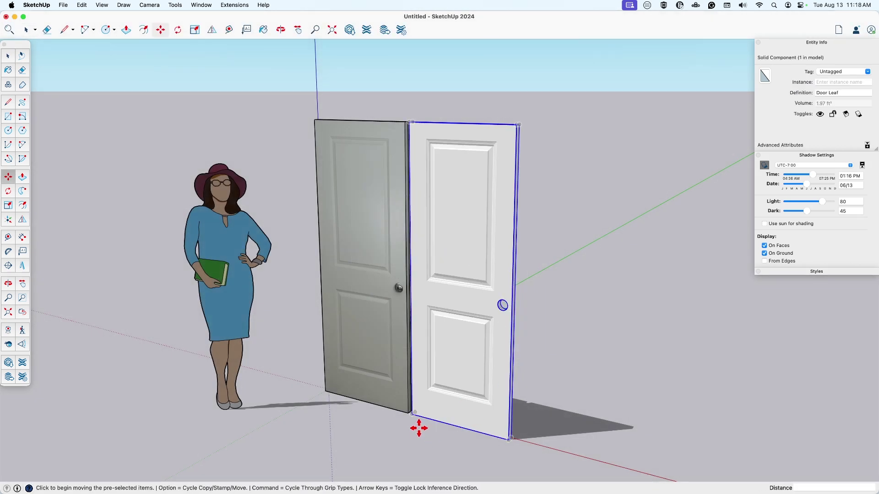
left_click(412, 415)
left_click(468, 425)
key("space")
left_click(463, 447)
Step: Draw a circle with a radius of about 1 9/16" centred on the knob hole of the untextured door
middle_click_drag(531, 432, 455, 388, "shift")
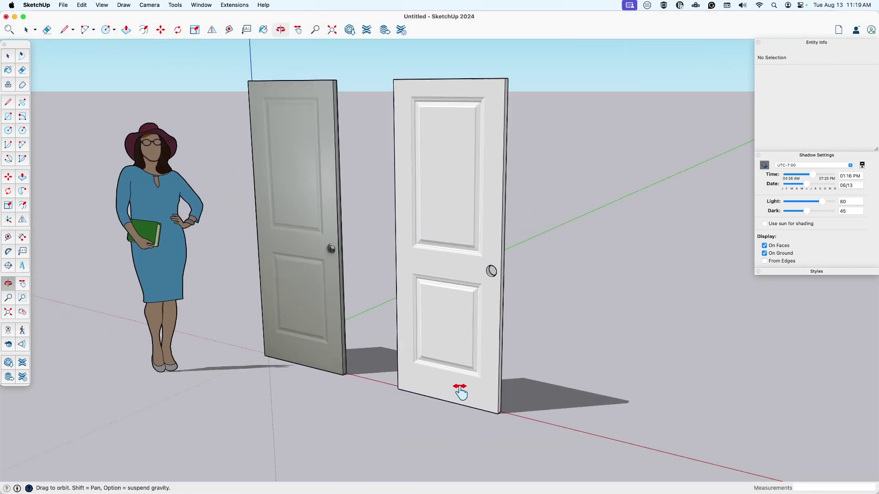
scroll(450, 292, "up", 1)
scroll(451, 295, "up", 2)
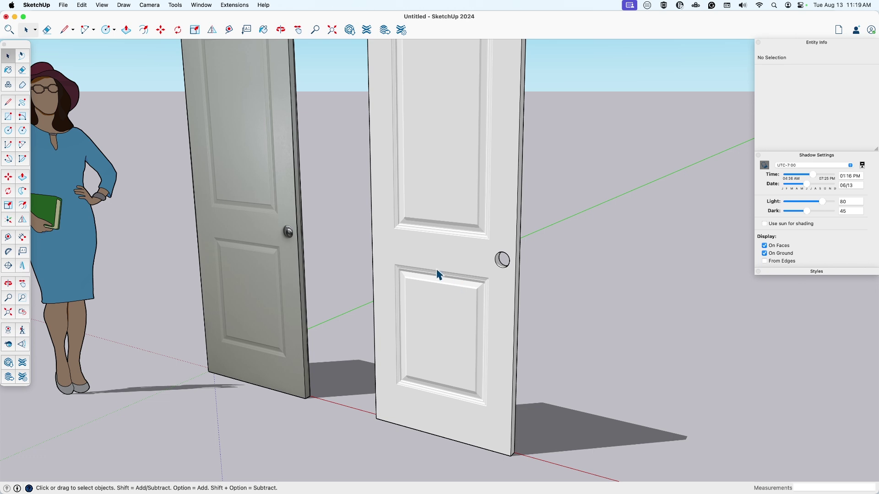
scroll(493, 280, "up", 2)
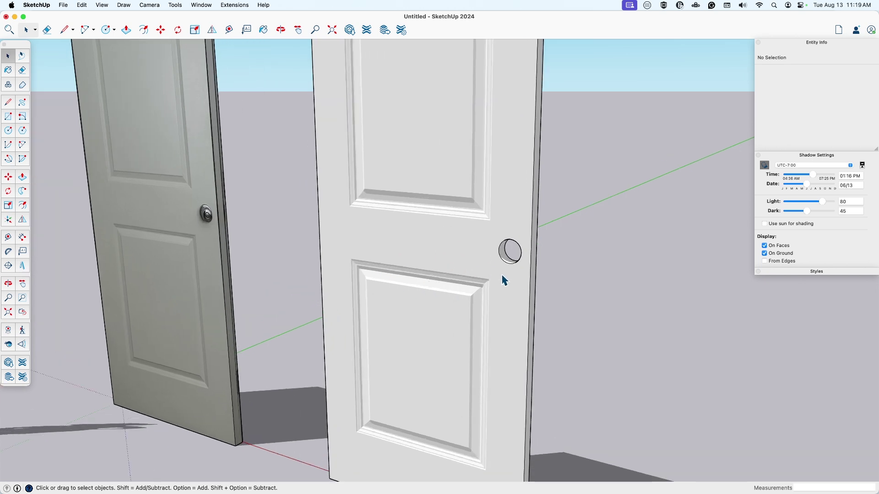
scroll(503, 282, "up", 2)
middle_click_drag(506, 285, 476, 302, "shift")
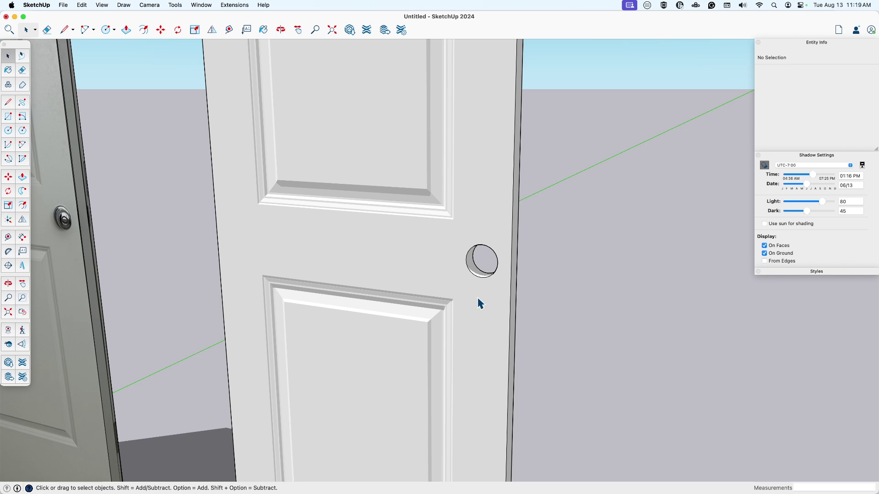
scroll(486, 307, "down", 1)
key("c")
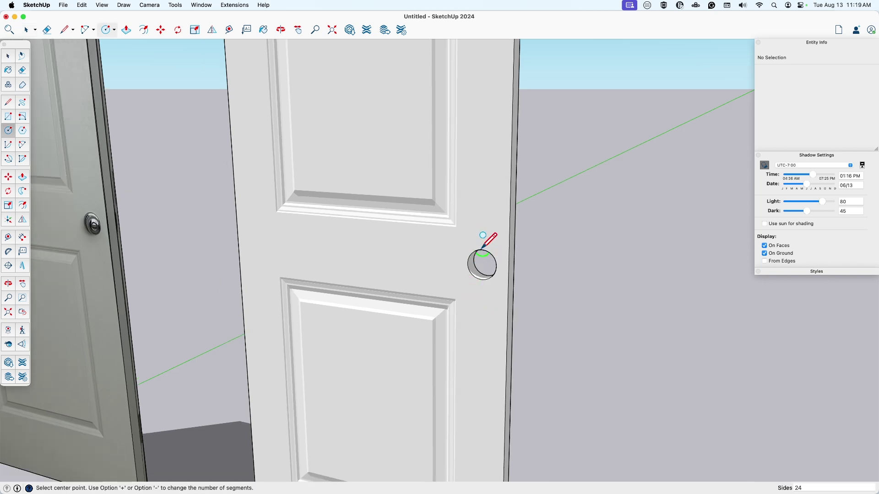
scroll(484, 251, "up", 4)
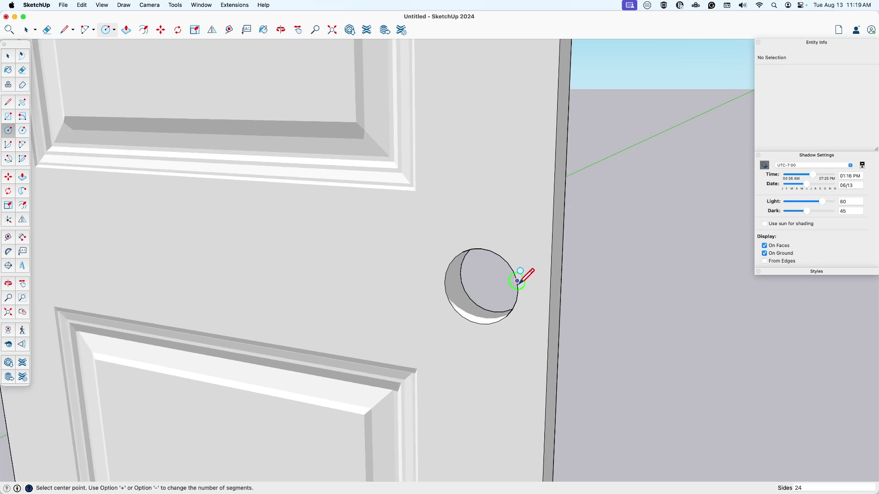
left_click(480, 287)
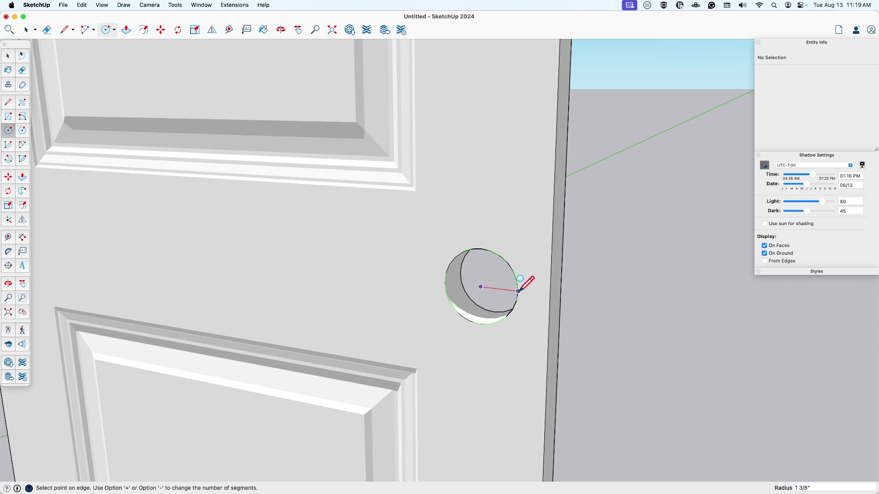
left_click(523, 293)
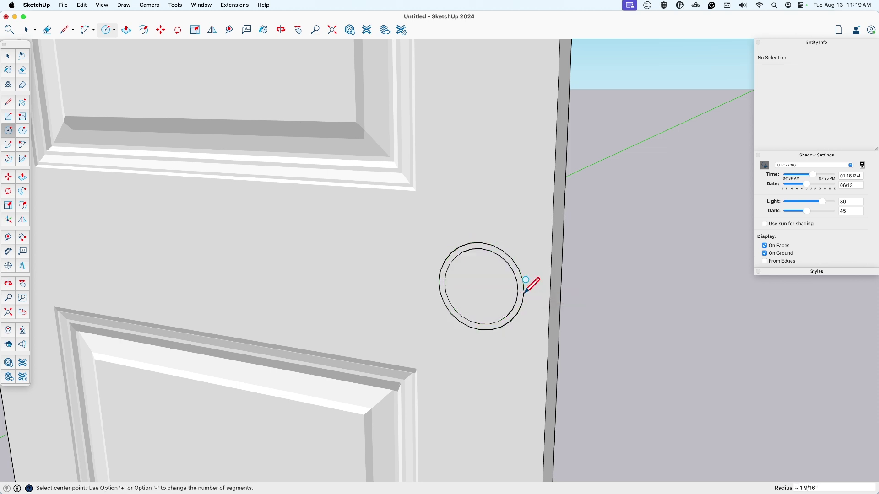
Step: Draw a vertical rectangle standing out from the circle's centre, about 1 13/16" deep and about 1 9/16" high, as the knob profile
key("space")
key("l")
middle_click_drag(526, 282, 485, 291)
left_click(477, 293)
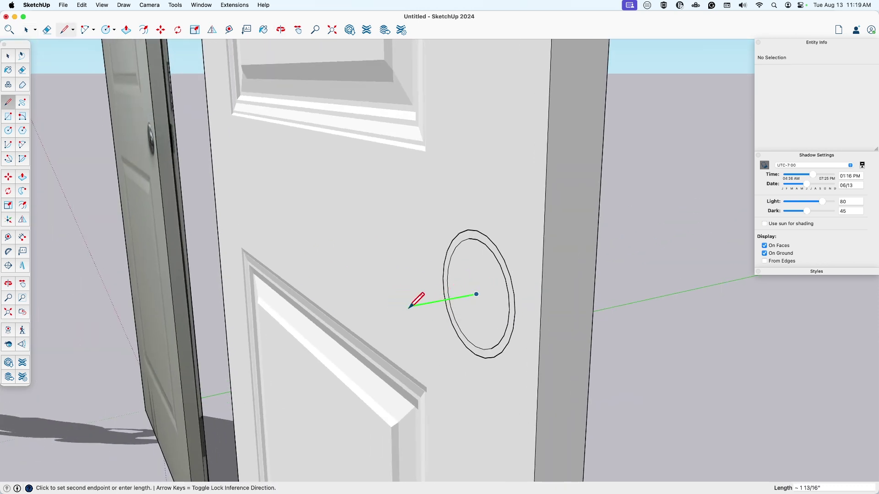
left_click(413, 306)
left_click(411, 239)
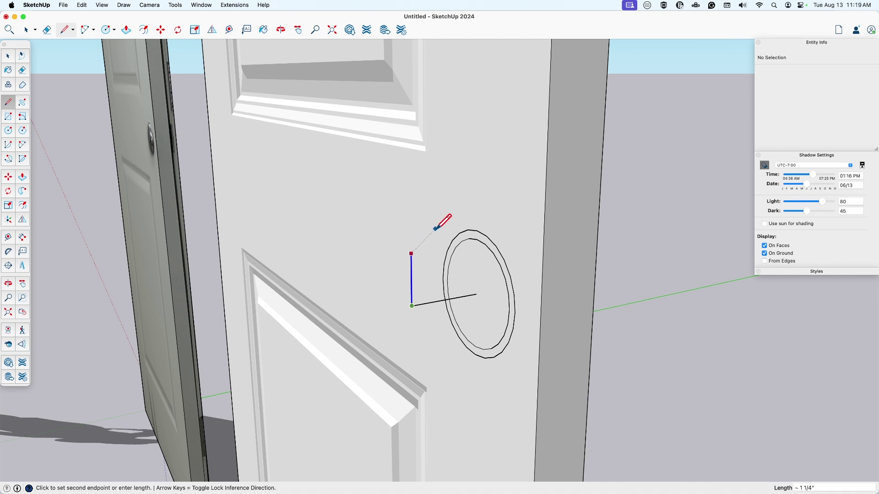
left_click(478, 231)
left_click(477, 295)
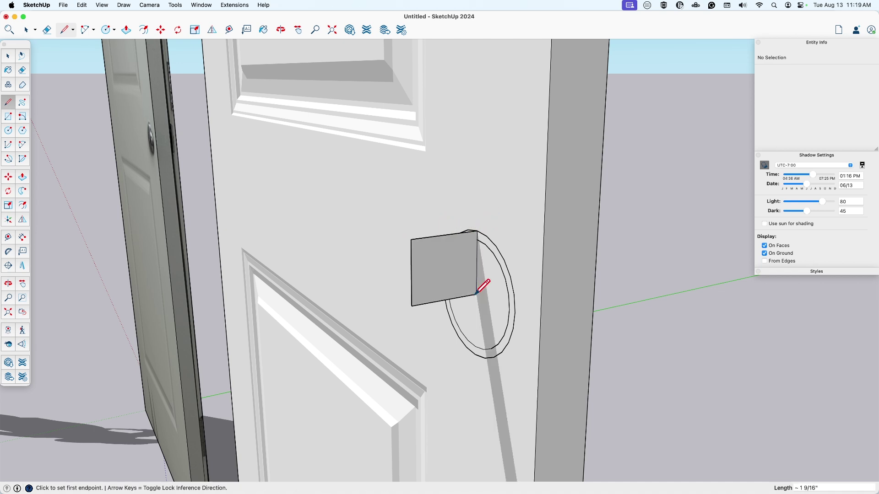
Step: Place a guide line 2.5" out from the profile rectangle's vertical edge at the circle's centre
key("space")
key("t")
left_click(476, 279)
type("2.5")
key("Return")
Step: Move the profile rectangle's outer vertical edge out to the guide line and erase the guide
key("space")
left_click(412, 298)
key("m")
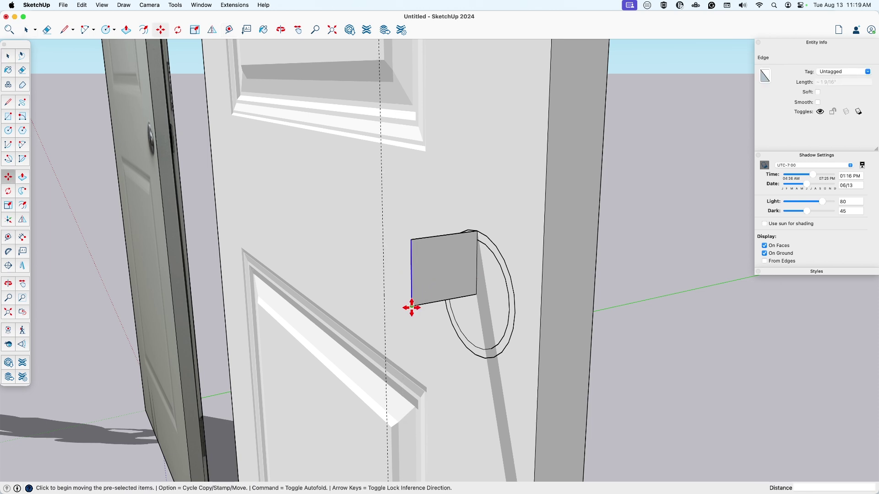
left_click(412, 307)
left_click(386, 308)
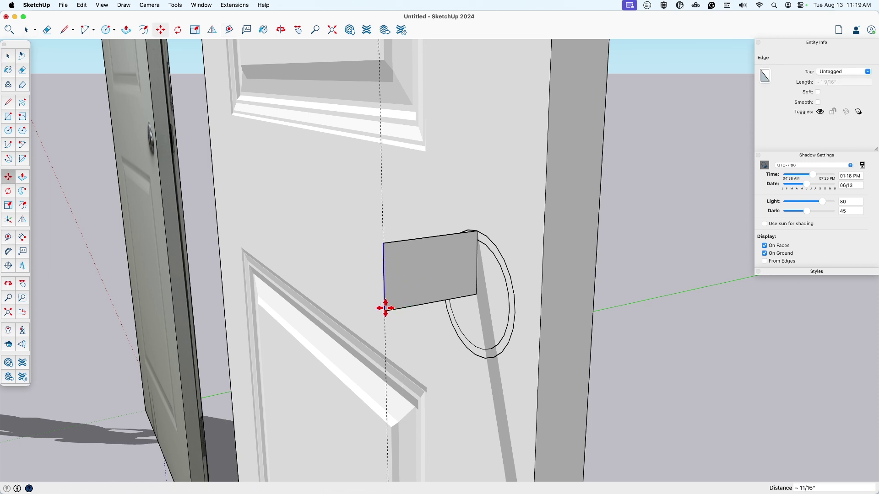
key("e")
left_click(385, 228)
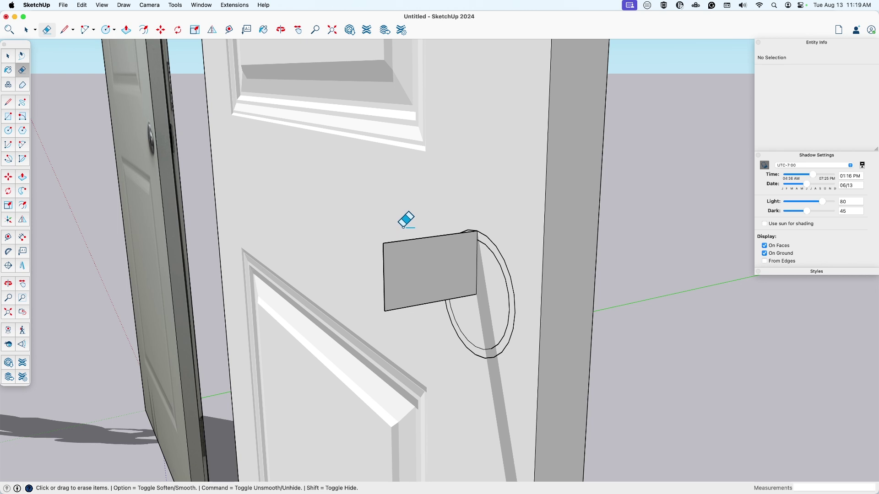
Step: Draw a curved base plate arc from the profile's upper edge, and continue it with a neck line about 1/2" long
middle_click_drag(446, 266, 435, 257)
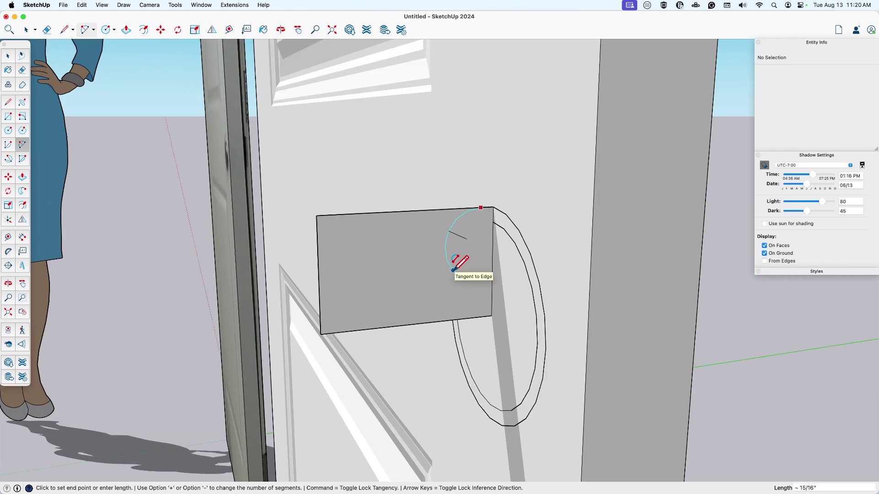
left_click(453, 270)
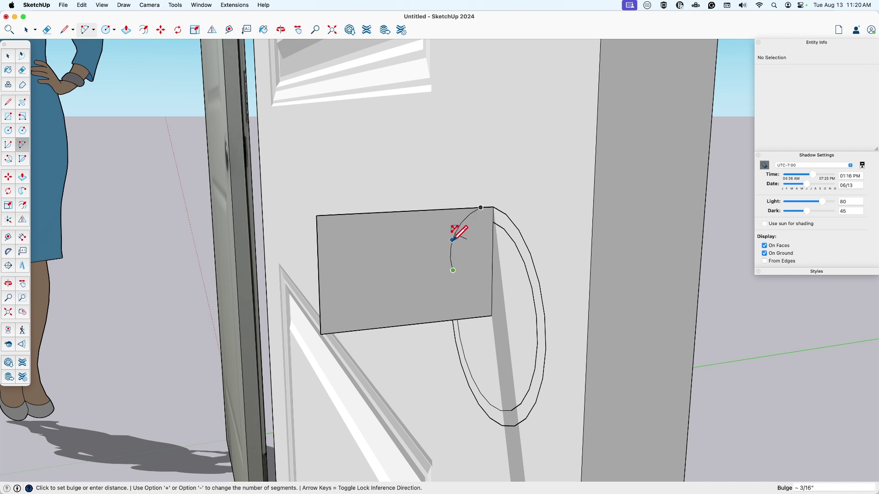
left_click(456, 239)
key("l")
left_click(453, 270)
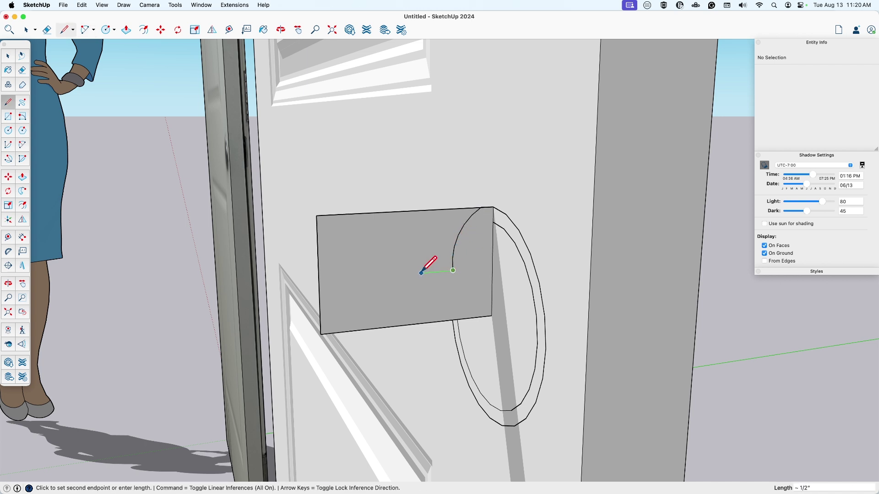
left_click(420, 273)
Step: Draw two connected arcs from the end of the neck line to the profile's outer edge, forming the rounded knob head
key("a")
left_click(419, 273)
left_click(386, 230)
left_click(411, 242)
left_click(386, 230)
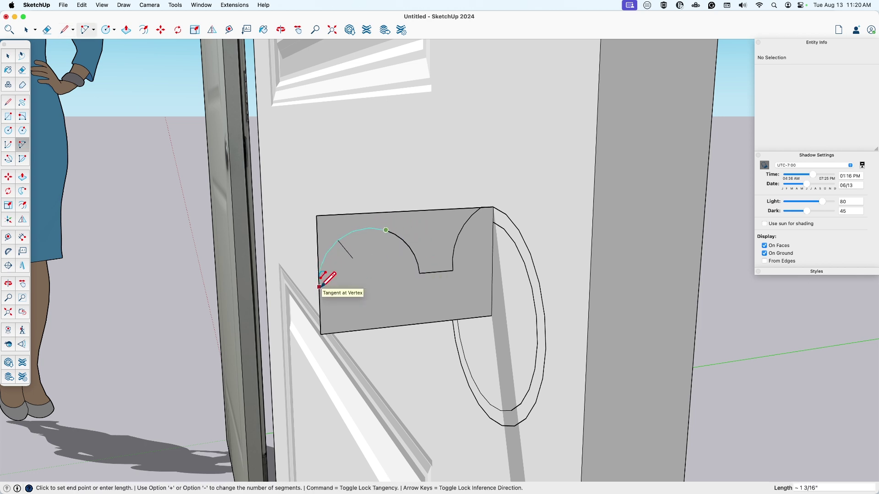
left_click(320, 287)
Step: Erase the surplus upper and outer rectangle edges to leave only the curved knob profile
key("e")
left_click_drag(309, 236, 476, 202)
key("space")
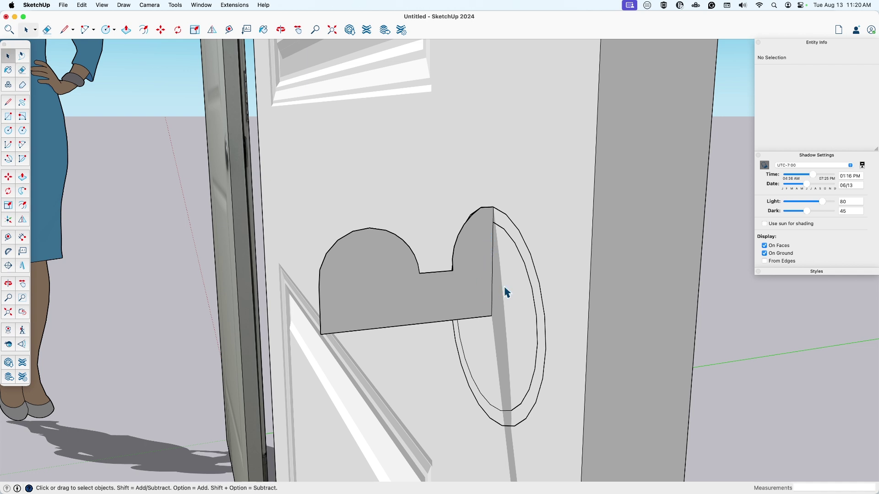
Step: Sweep the knob profile around the larger circle with Follow Me
left_click(534, 266)
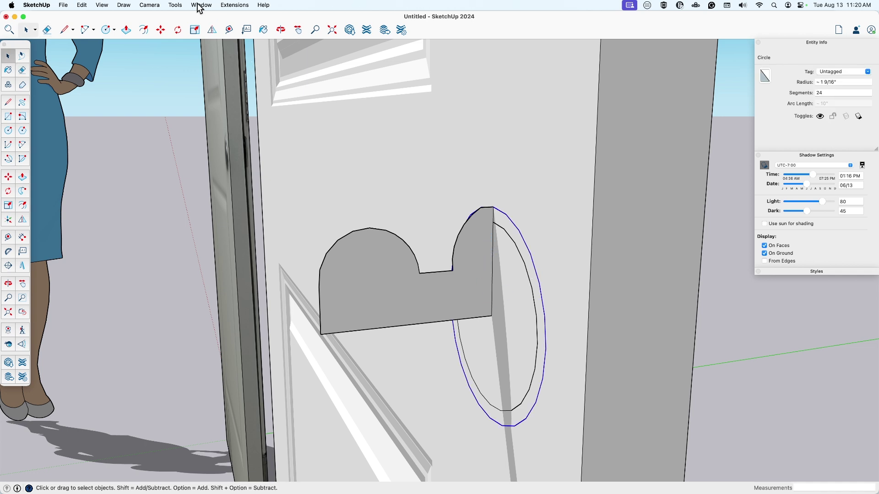
left_click(177, 6)
left_click(197, 118)
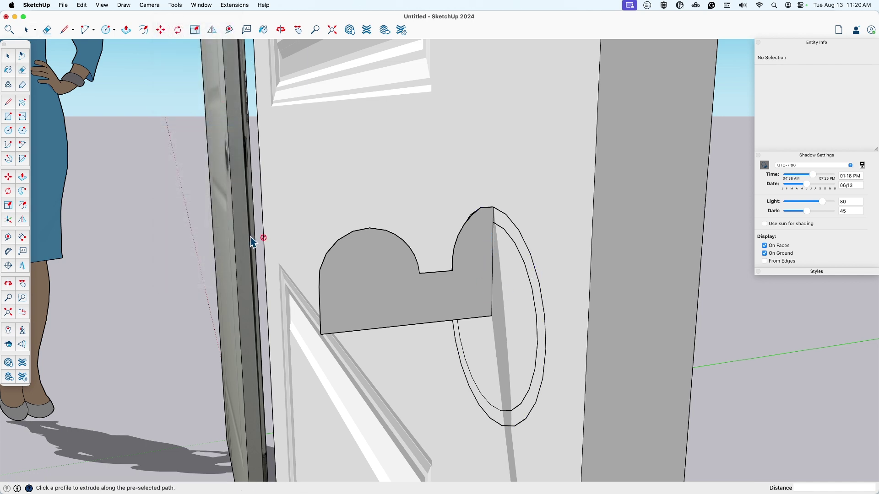
left_click(467, 299)
key("space")
Step: Select all connected geometry of the door knob and make it a group
middle_click_drag(470, 299, 532, 287)
scroll(461, 288, "down", 2)
scroll(453, 307, "down", 1)
middle_click_drag(451, 309, 438, 285)
scroll(440, 307, "up", 2)
triple_click(439, 285)
right_click(440, 281)
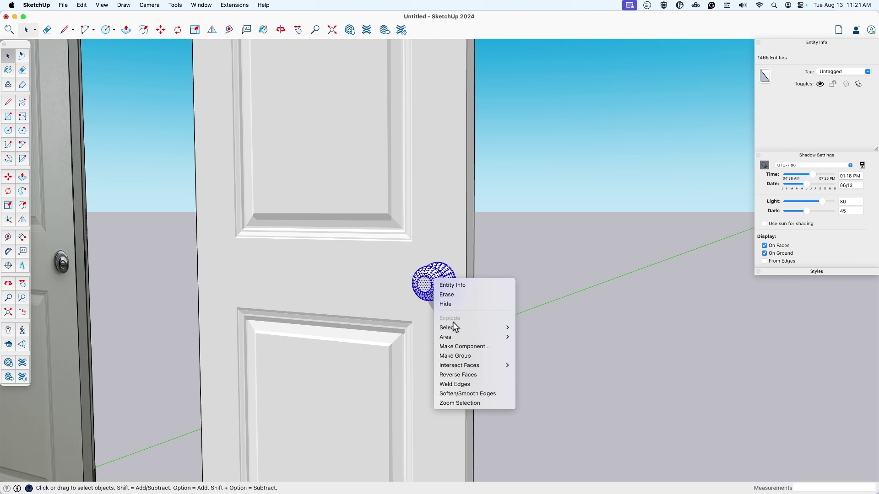
left_click(472, 356)
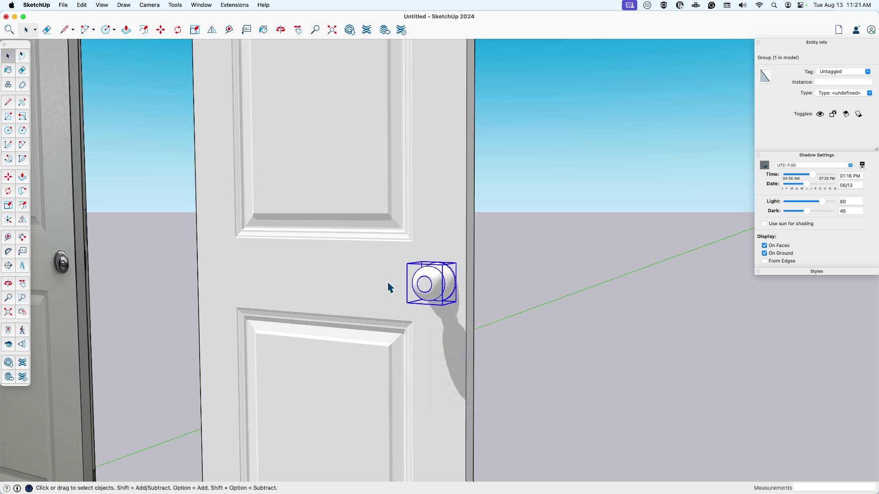
Step: Flip-copy all the knob geometry inside its group to the door's other side, about the middle of the door's thickness
middle_click_drag(398, 317, 425, 295)
double_click(450, 287)
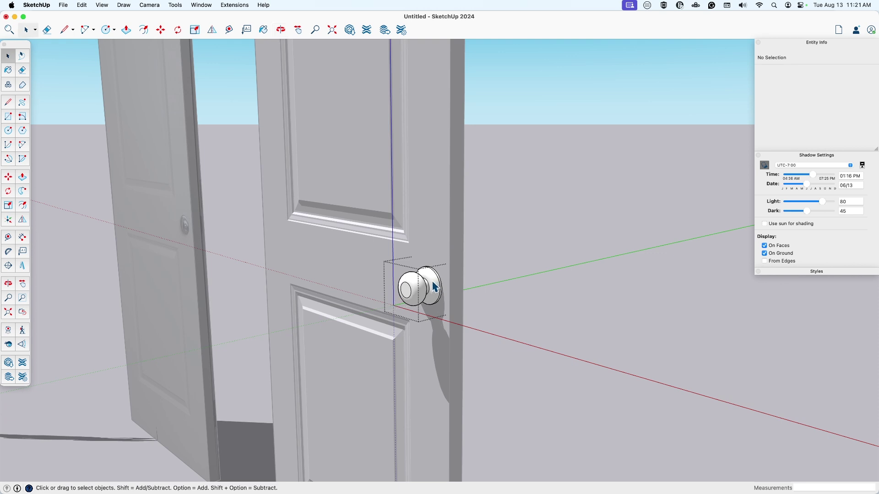
triple_click(433, 282)
scroll(431, 282, "down", 3)
middle_click_drag(430, 180, 431, 270, "shift")
scroll(431, 270, "down", 3)
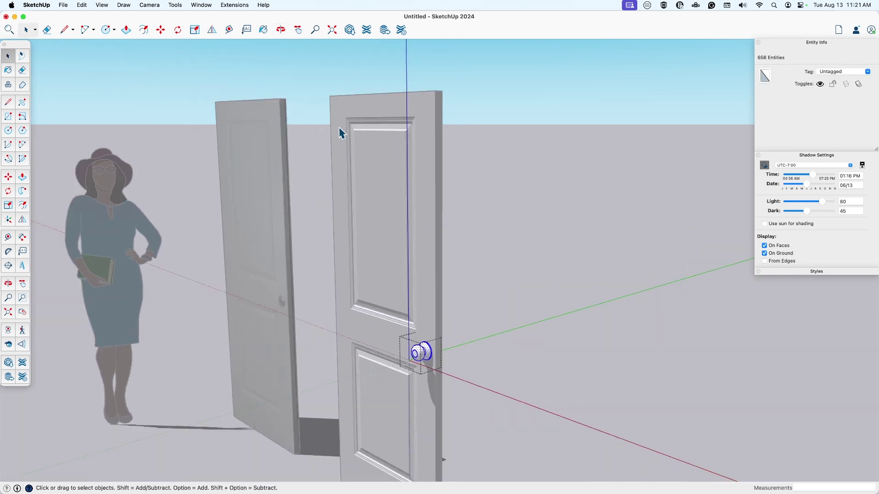
left_click(211, 29)
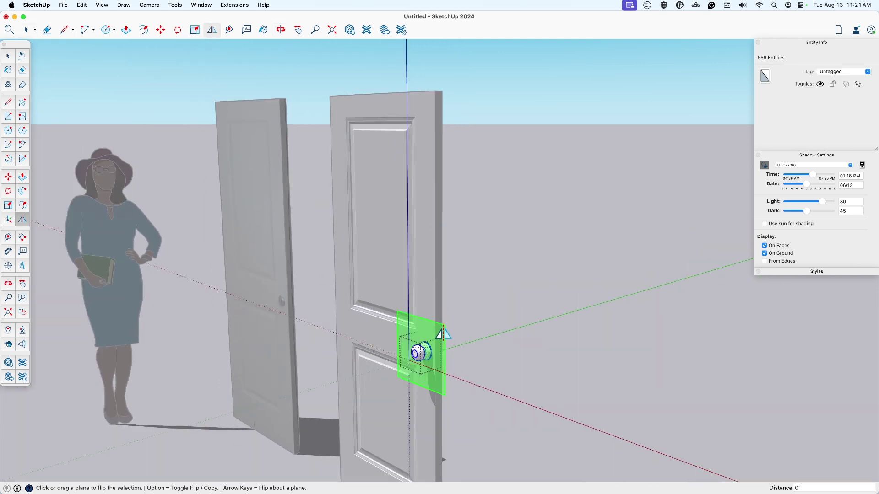
scroll(438, 89, "up", 4)
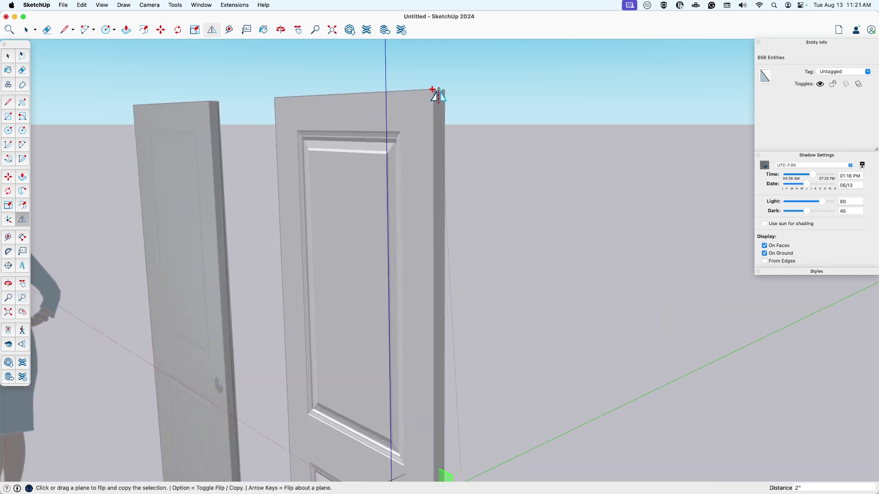
left_click(438, 91)
key("space")
Step: Cut the double-knob group from the model and paste it in place inside the Door Leaf component
scroll(427, 439, "down", 3)
middle_click_drag(427, 439, 465, 334, "shift")
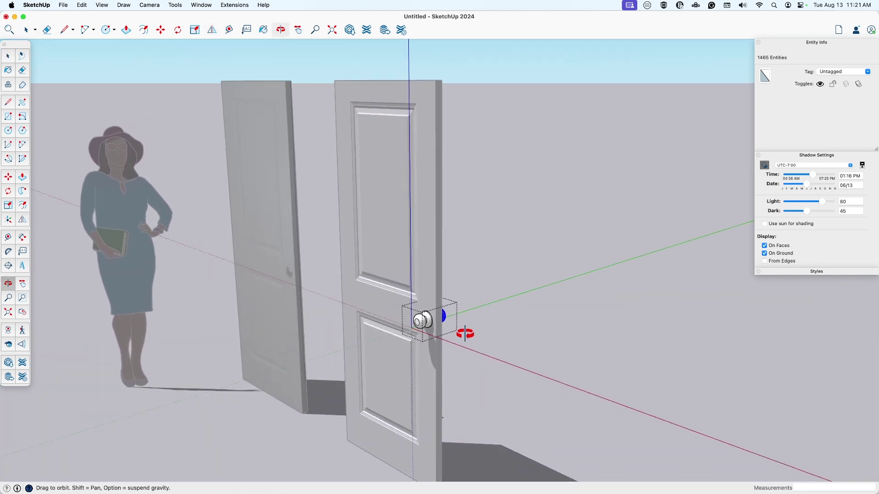
key("Escape")
left_click(425, 327)
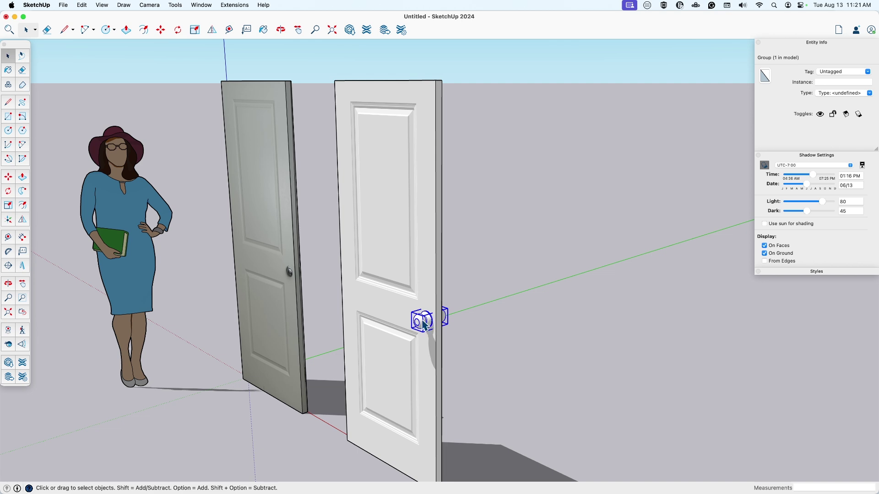
key("Delete")
middle_click_drag(418, 290, 474, 277)
scroll(474, 278, "up", 1)
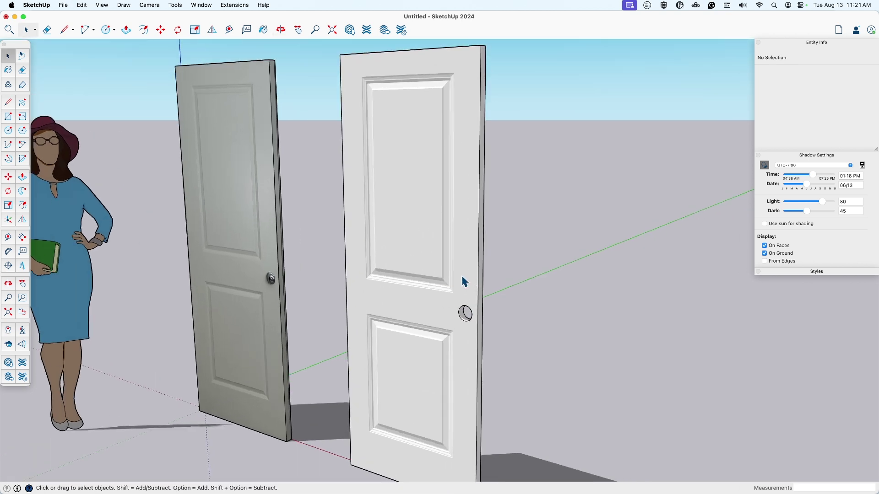
double_click(463, 275)
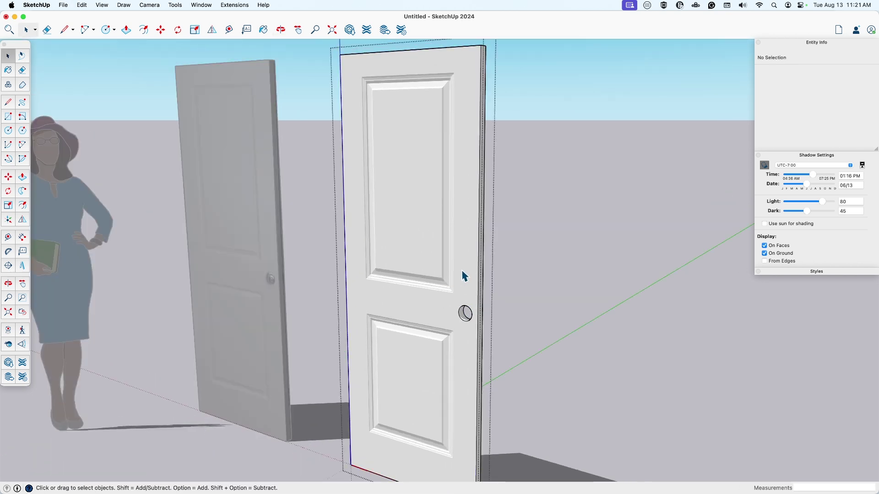
left_click(88, 9)
left_click(100, 72)
left_click(460, 319)
scroll(460, 319, "down", 3)
scroll(422, 378, "down", 1)
Step: Try swinging the Door Leaf component about its lower hinge-side corner with the Rotate tool
left_click(423, 385)
key("q")
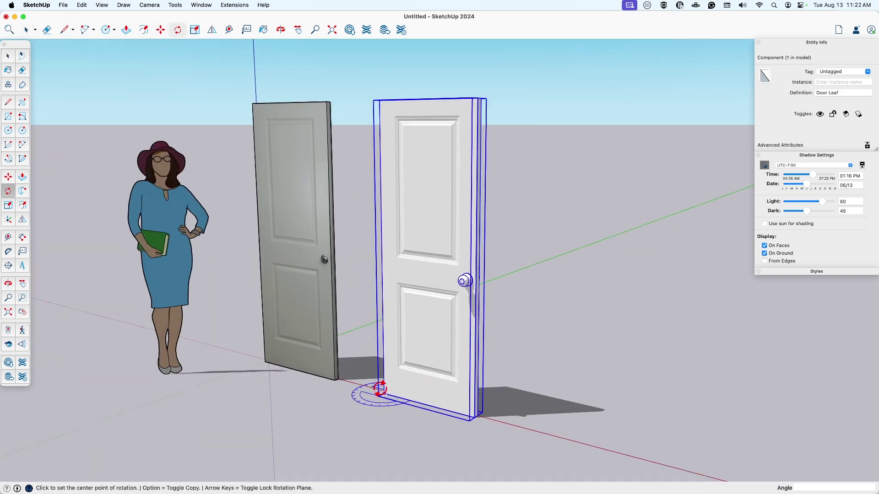
left_click(385, 393)
left_click(477, 417)
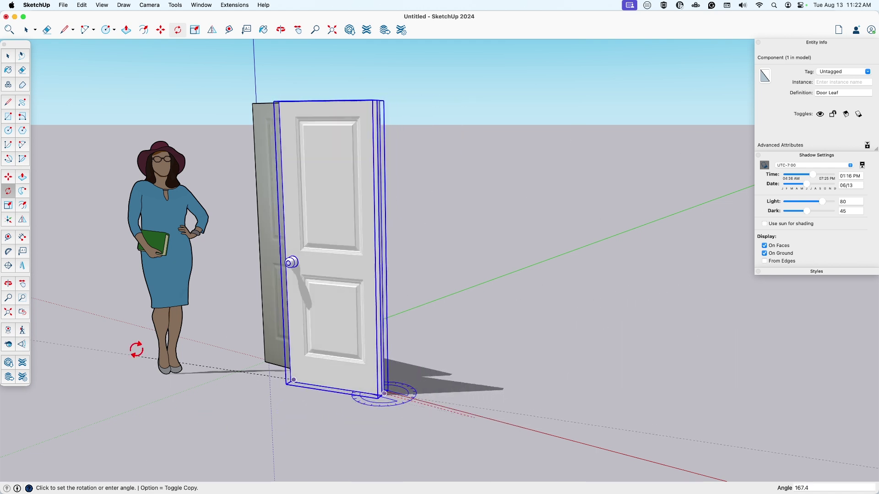
key("Escape")
key("space")
left_click(389, 419)
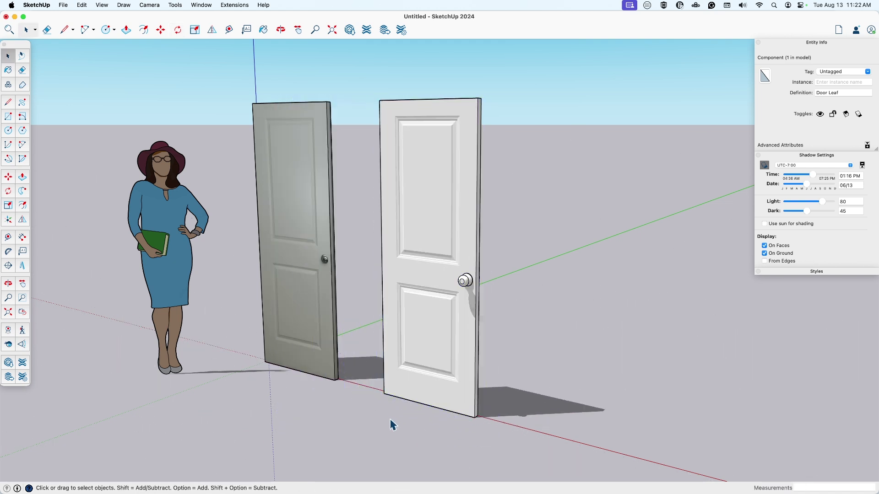
Step: Draw a 4.5 by 1 inch jamb rectangle on the ground from the door's lower knob-side front corner
scroll(387, 416, "down", 2)
middle_click_drag(471, 416, 462, 398, "shift")
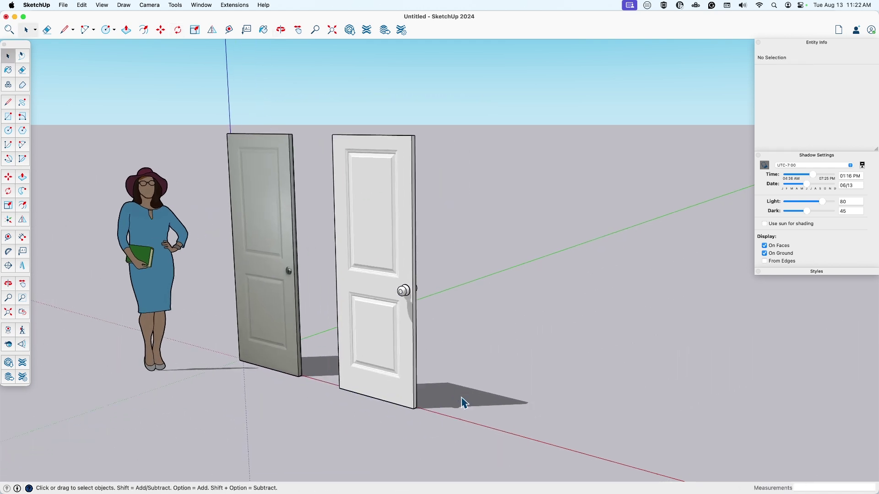
scroll(426, 419, "up", 4)
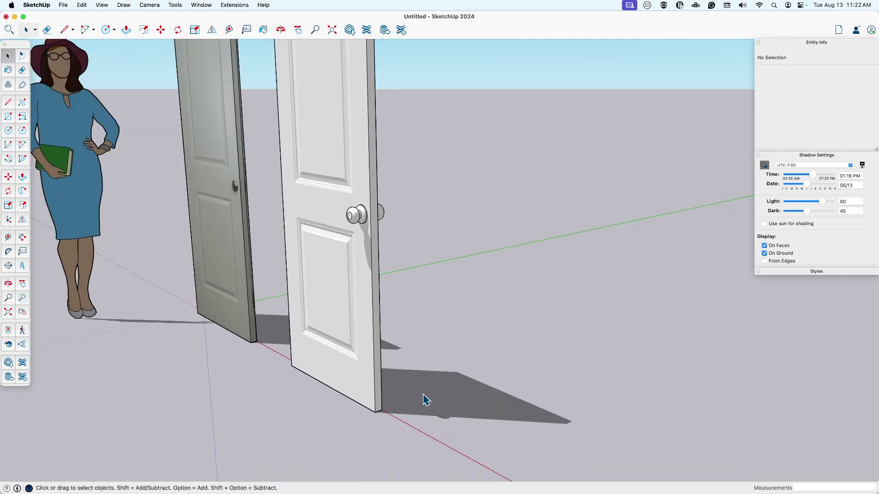
middle_click_drag(421, 402, 324, 432)
scroll(298, 418, "up", 3)
key("r")
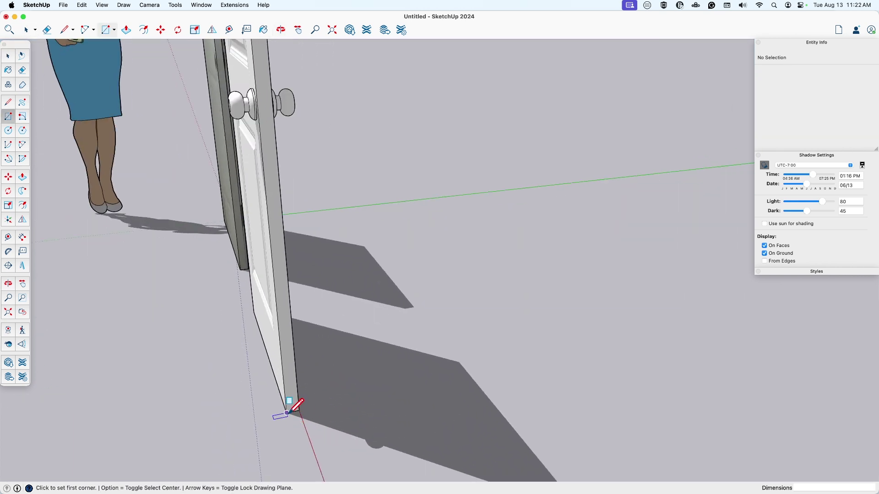
left_click(287, 413)
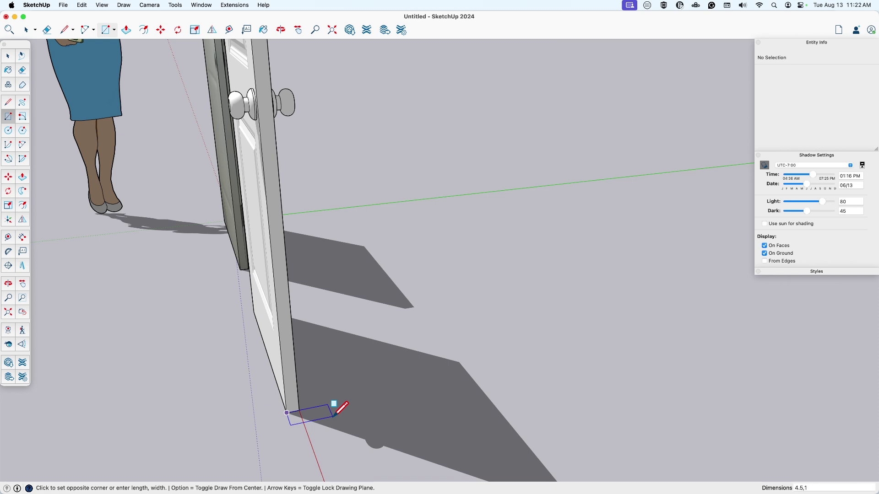
key("Return")
key("space")
Step: Add a 1.5 by 0.5 inch door-stop rectangle behind the door and erase the edge it shares with the jamb
scroll(328, 412, "up", 5)
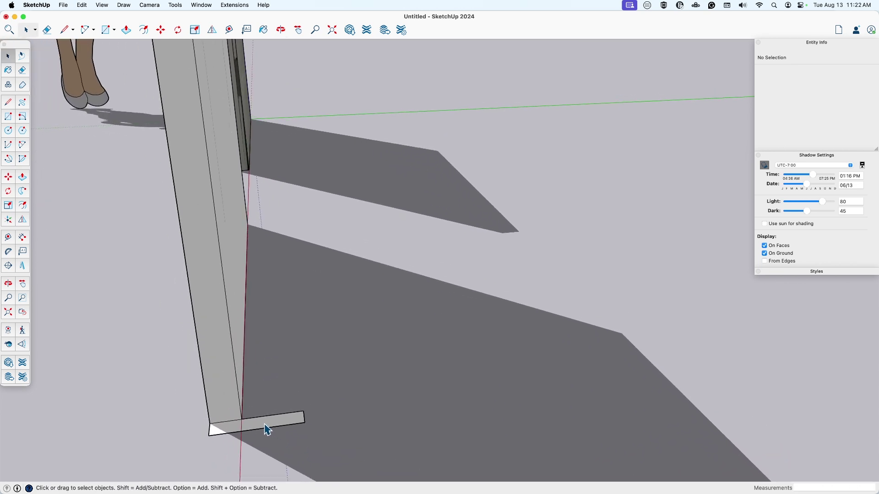
key("r")
left_click(242, 419)
scroll(262, 406, "up", 2)
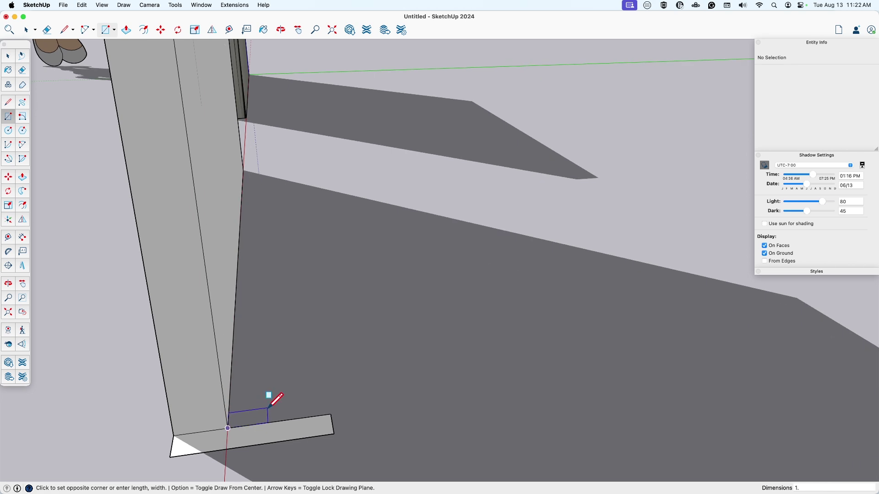
type("1.5,.5")
key("Return")
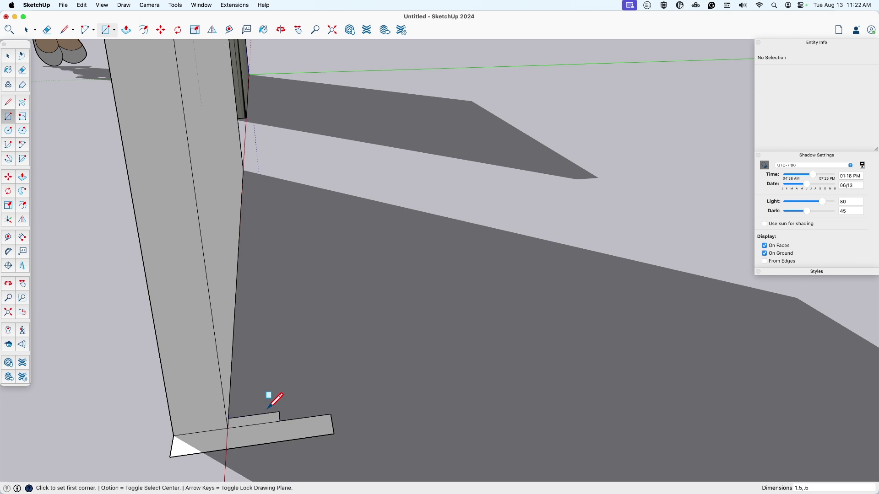
key("e")
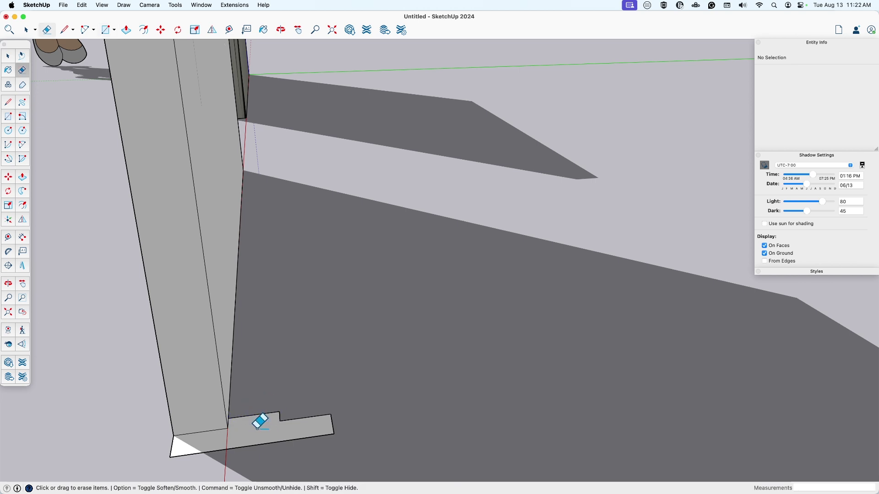
key("space")
Step: Trace lines up the knob side and across the top of the door's back face as the frame path
scroll(261, 433, "down", 3)
mouse_move(261, 434)
middle_mouse_down()
mouse_move(268, 416)
mouse_move(261, 407)
middle_mouse_up()
scroll(233, 374, "down", 4)
middle_click_drag(233, 375, 285, 387, "shift")
scroll(249, 418, "down", 5)
mouse_move(245, 420)
middle_mouse_down()
mouse_move(245, 407)
mouse_move(356, 405)
mouse_move(275, 392)
middle_mouse_up()
key("l")
left_click(289, 407)
left_click(263, 123)
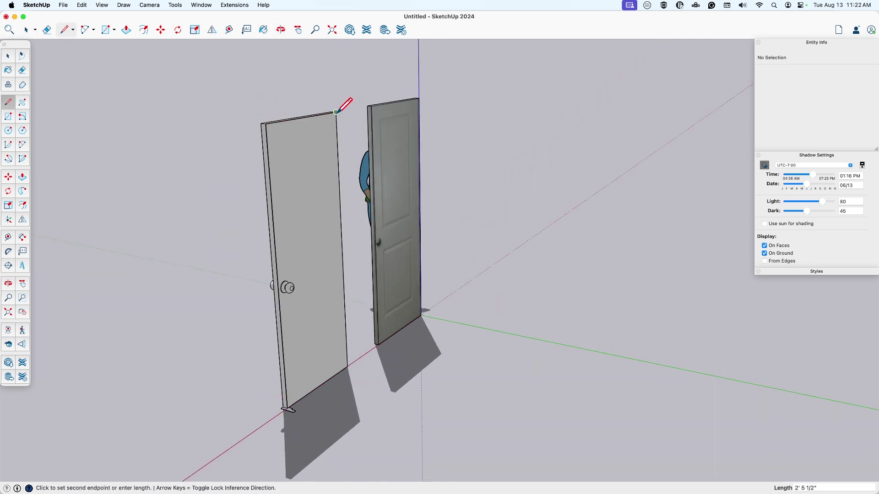
left_click(337, 112)
Step: Sweep the jamb profile along the three traced side and top edges with Follow Me to form the door frame
key("space")
left_click(347, 325)
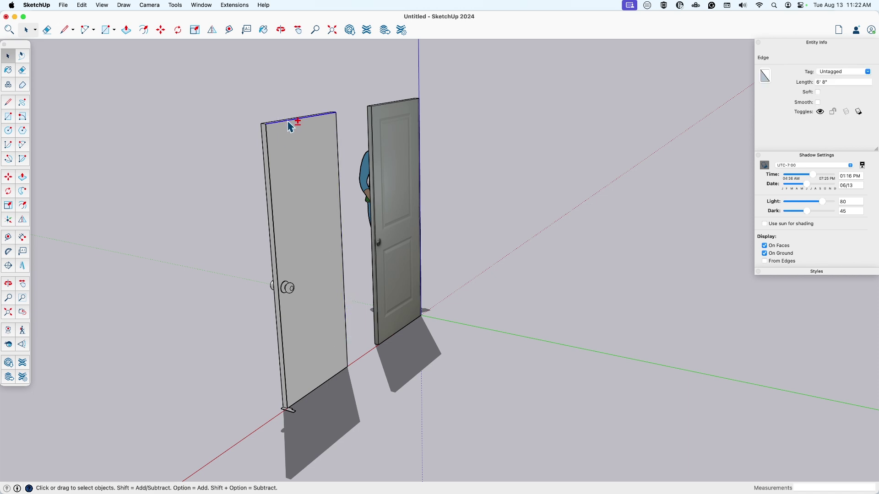
left_click(287, 124, "shift")
left_click(268, 151, "shift")
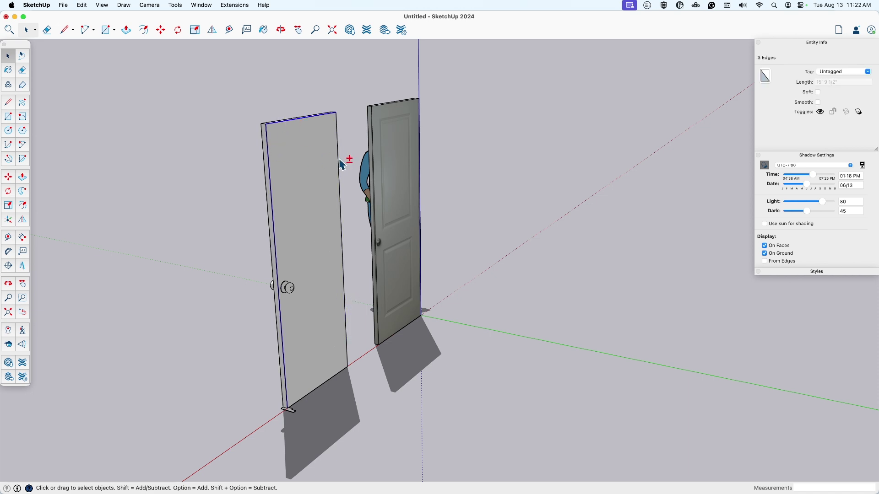
left_click(340, 165, "shift")
scroll(353, 264, "up", 3)
scroll(320, 316, "up", 3)
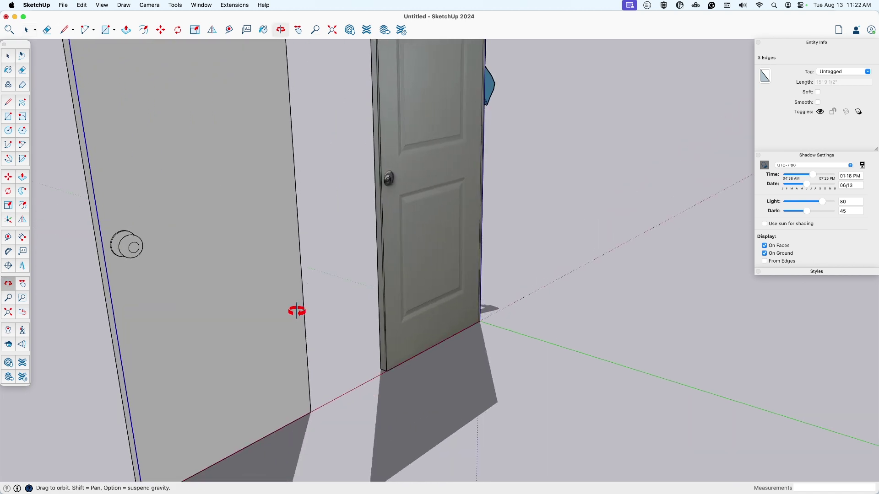
scroll(318, 290, "up", 4)
scroll(339, 260, "down", 6)
middle_click_drag(270, 372, 308, 385, "shift")
middle_click_drag(329, 428, 337, 419, "shift")
left_click(176, 5)
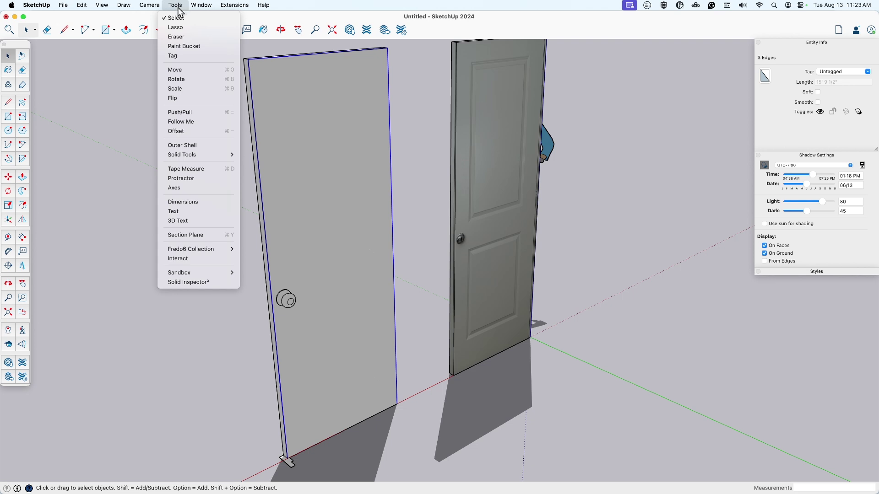
left_click(192, 119)
left_click(291, 464)
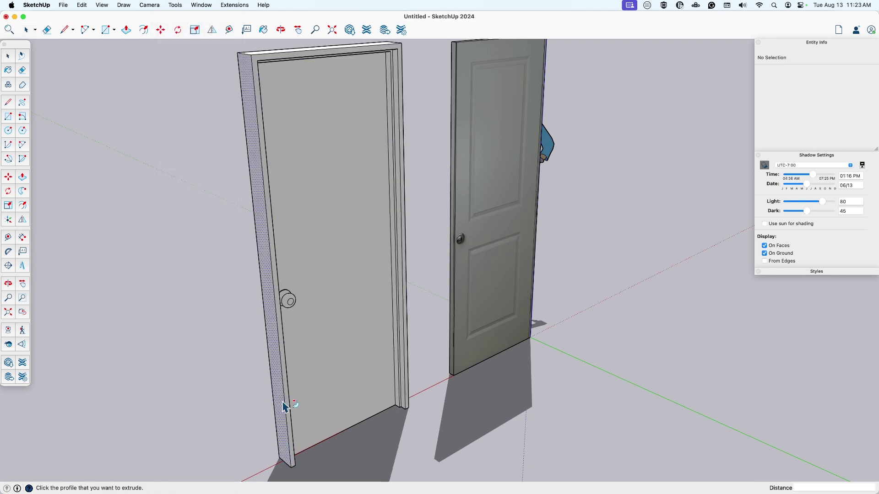
Step: Select all connected geometry of the door frame and make it a group
key("space")
middle_click_drag(289, 333, 278, 247)
triple_click(291, 240)
right_click(291, 237)
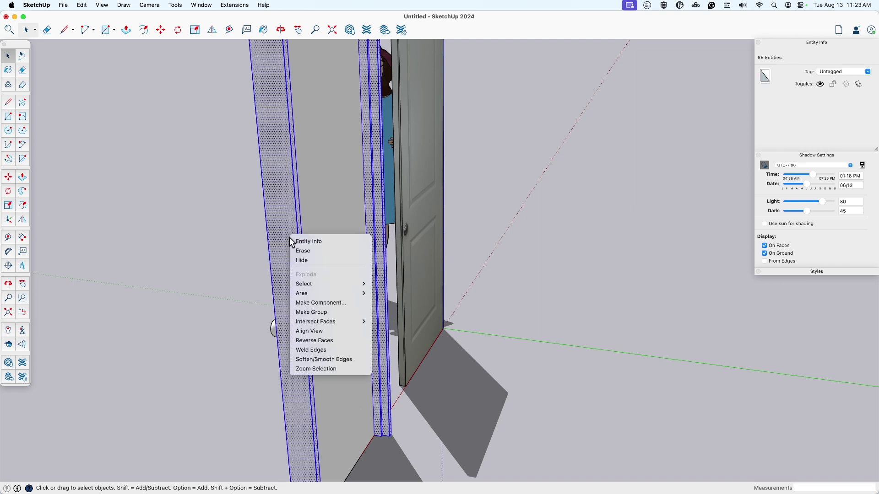
left_click(325, 316)
Step: Combine the frame group and the Door Leaf into a component named "Door assembly"
middle_click_drag(320, 321, 481, 270)
left_click(542, 94)
left_click_drag(525, 84, 509, 133)
left_click_drag(339, 415, 339, 414)
right_click(403, 260)
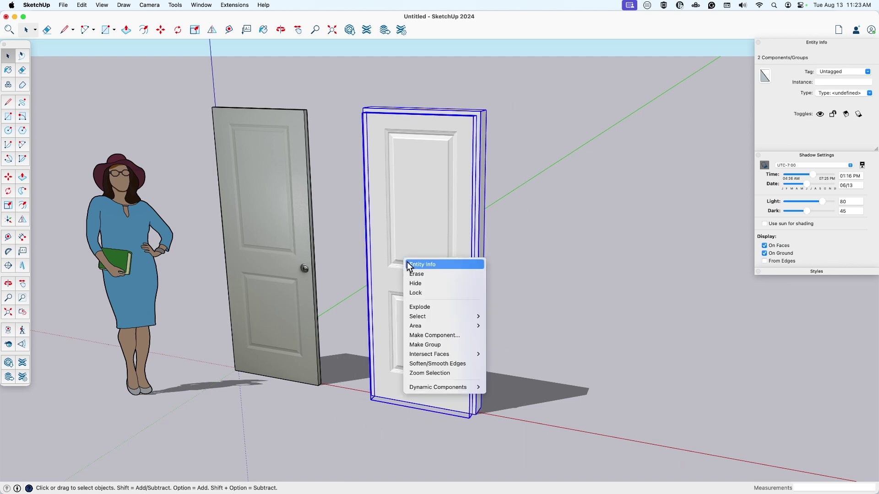
left_click(451, 339)
type("Door assembly")
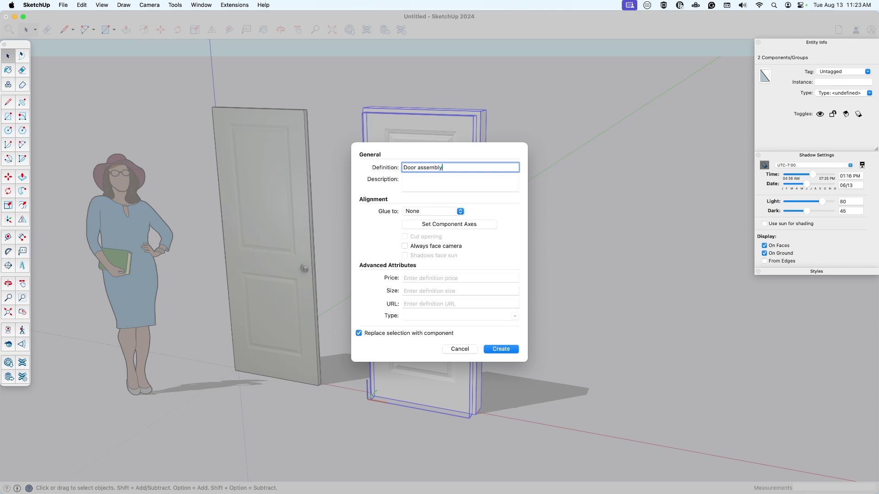
key("Return")
Step: Rotate the door leaf open about its lower hinge-side corner inside the Door assembly component
double_click(445, 381)
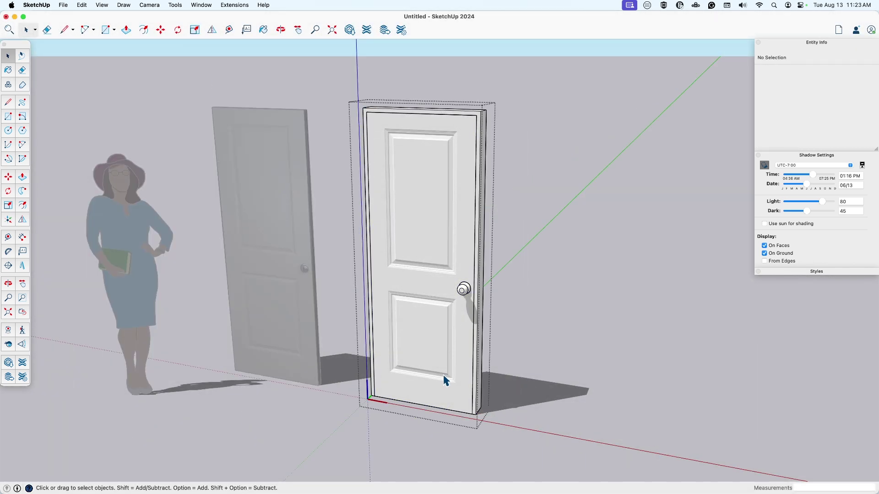
key("q")
left_click(375, 396)
left_click(435, 404)
left_click(339, 430)
key("space")
key("Escape")
Step: Undo the last change to the swung door leaf
middle_click_drag(379, 437, 693, 432)
double_click(460, 375)
middle_click_drag(568, 386, 532, 385)
key("super+z")
middle_click_drag(608, 394, 579, 379)
left_click(579, 378)
middle_click_drag(641, 370, 449, 371)
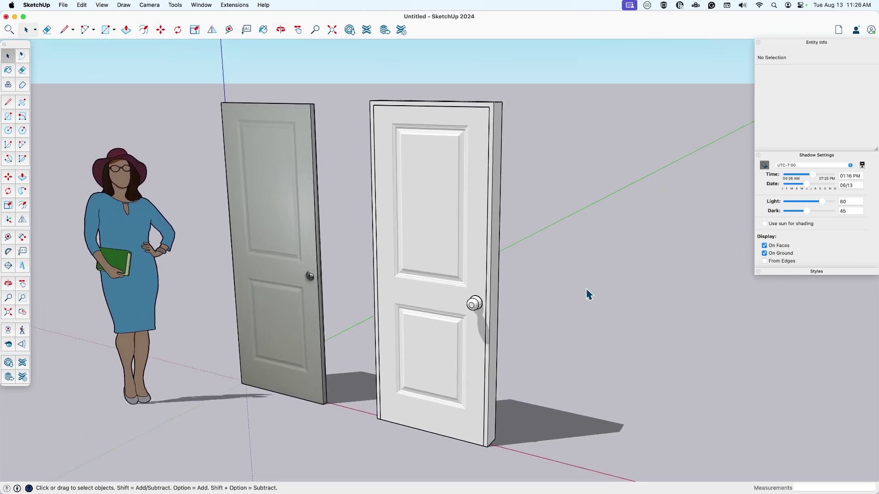
middle_click_drag(588, 295, 750, 284, "shift")
key("super+Tab")
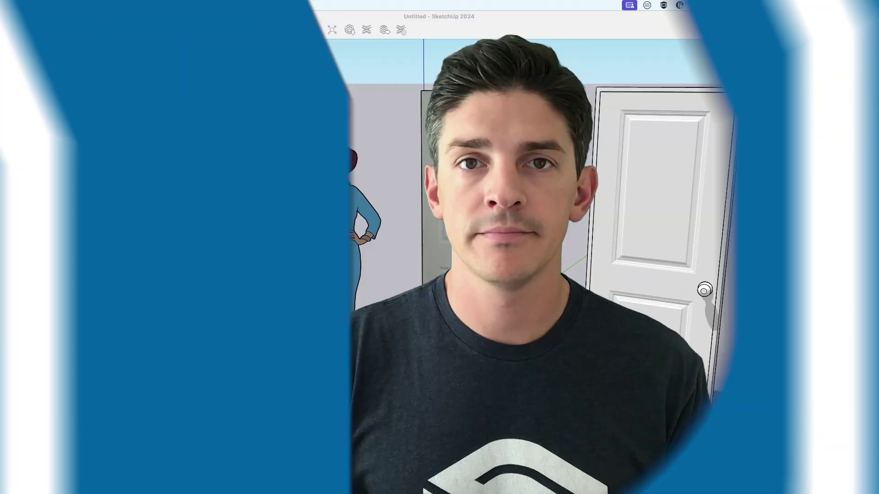